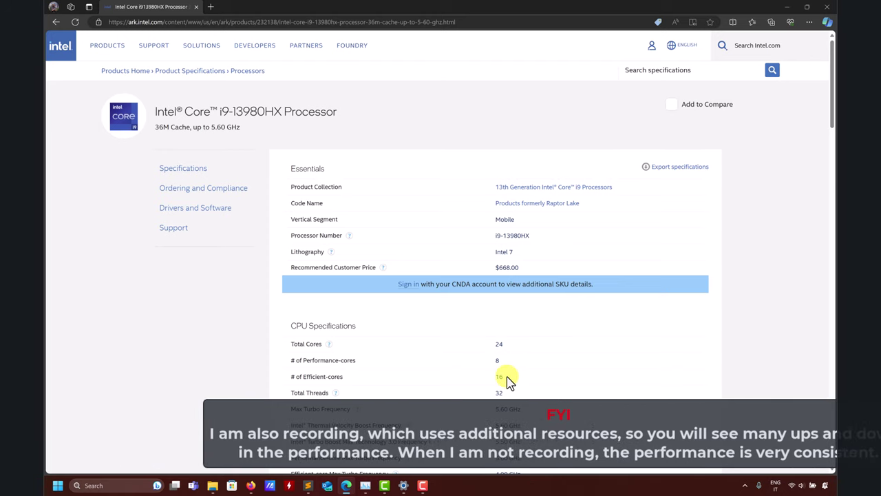
# Step: Examine the CPU core specifications of the Intel Core i9-13980HX, highlighting the number of Efficient-cores
pyautogui.moveTo(506, 380); pyautogui.dragTo(480, 383)
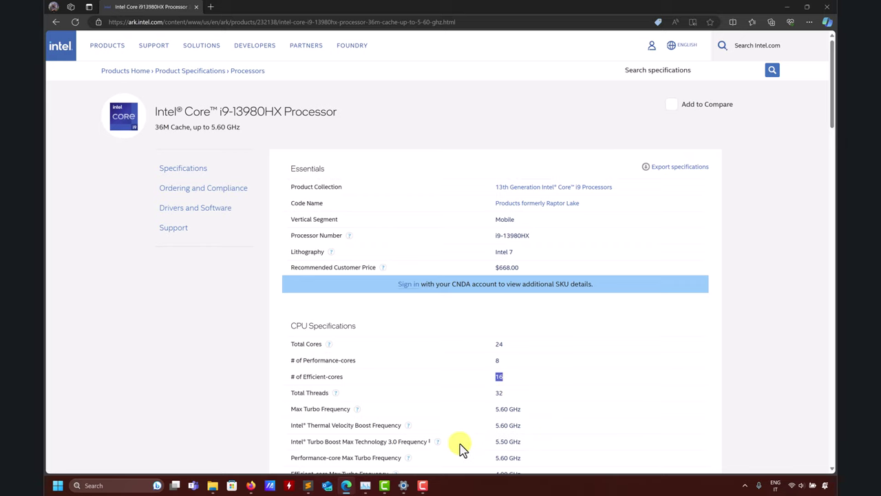
pyautogui.scroll(-1, 459, 444)
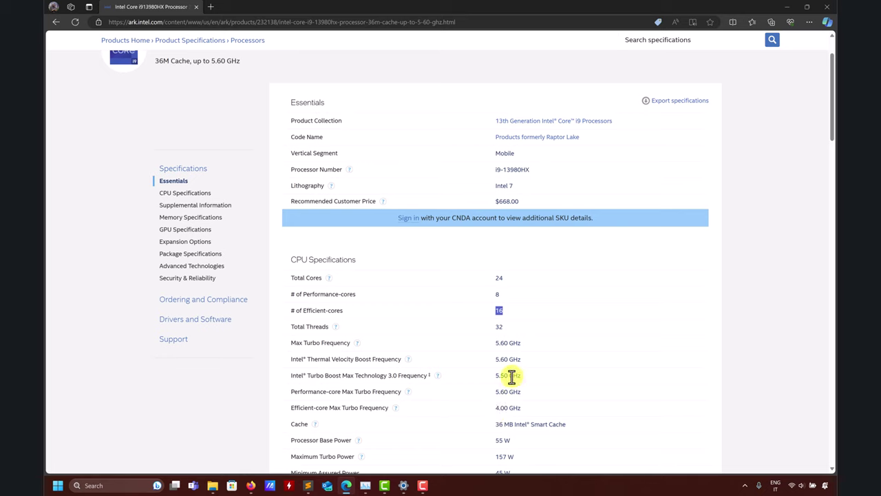
pyautogui.scroll(1, 512, 375)
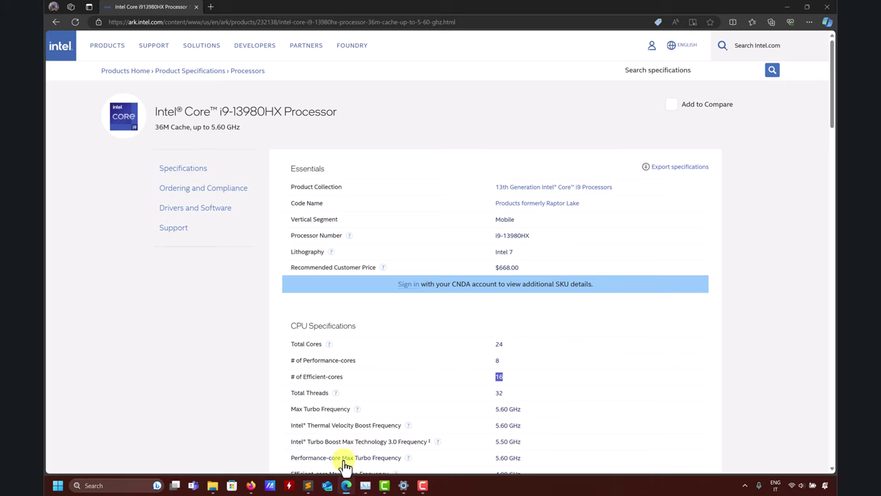
# Step: Bring up Task Manager's CPU graphs over the browser, widen the window slightly and examine the individual core loads
pyautogui.click(365, 485)
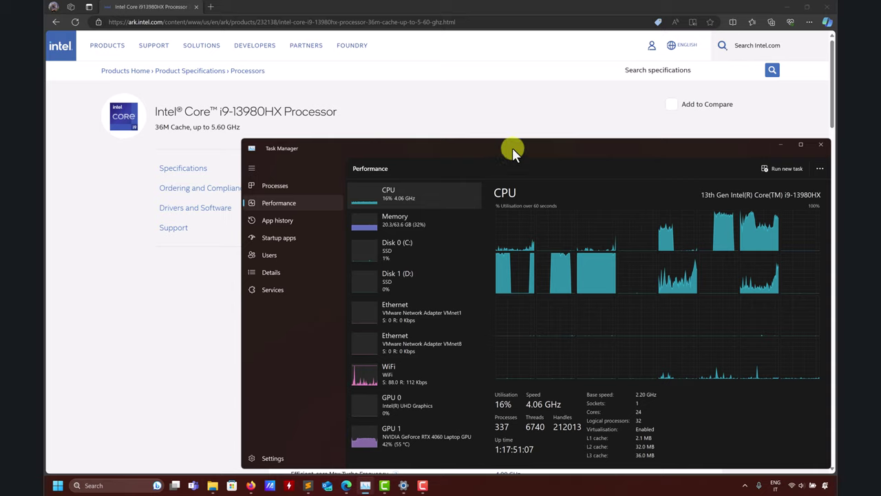
pyautogui.moveTo(512, 147); pyautogui.dragTo(417, 103)
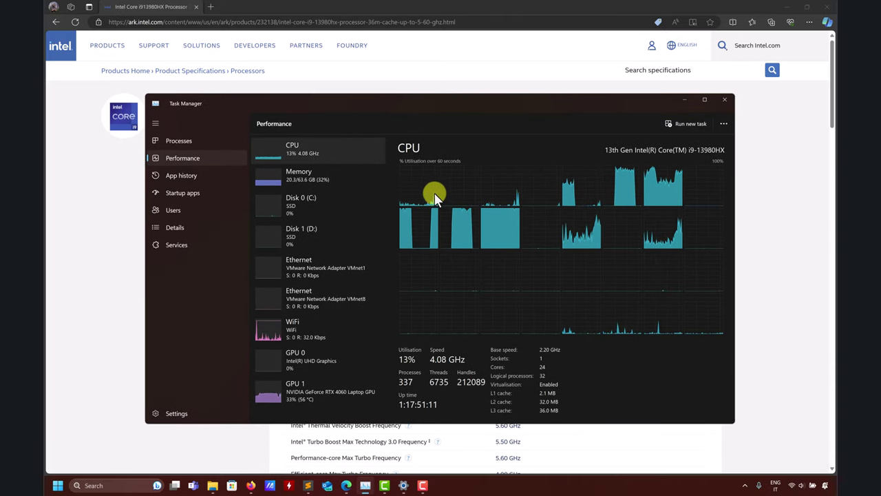
pyautogui.moveTo(735, 223); pyautogui.dragTo(754, 235)
pyautogui.moveTo(499, 192)
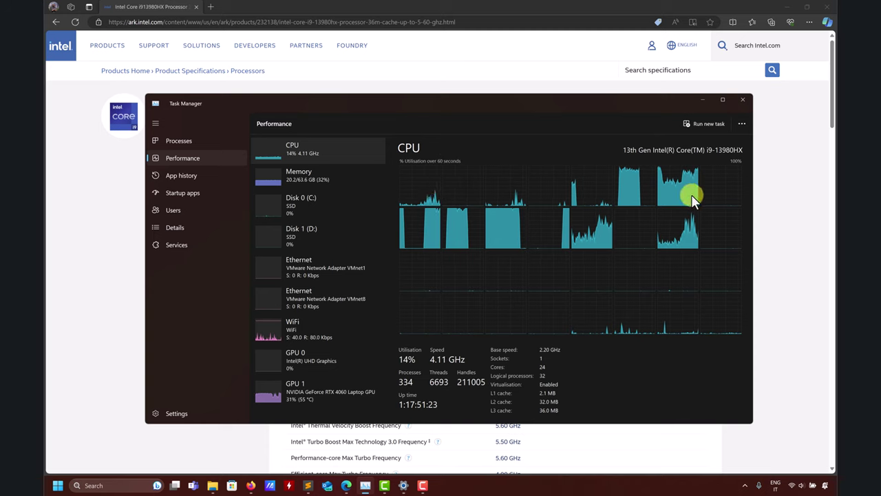
pyautogui.moveTo(696, 195)
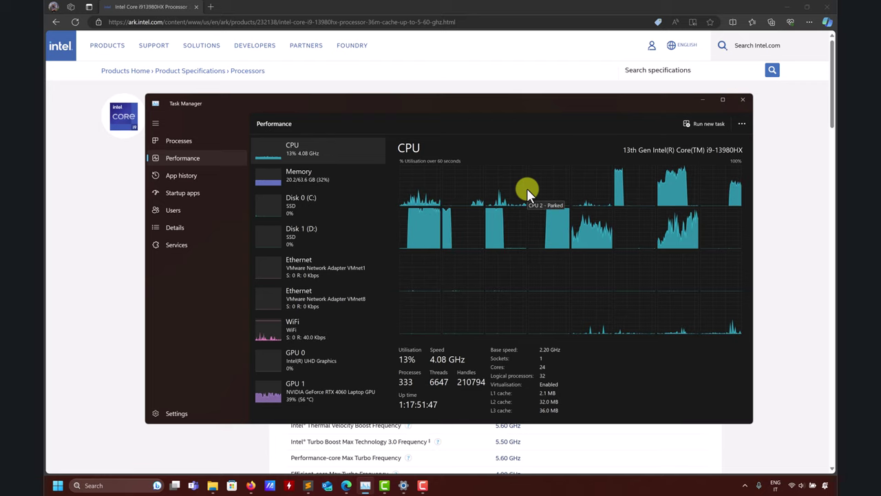
# Step: Minimize Task Manager and the browser, and bring up the Fluid Dynamics folder of Ansys 2023 R2 Student on the desktop
pyautogui.click(699, 100)
pyautogui.click(788, 7)
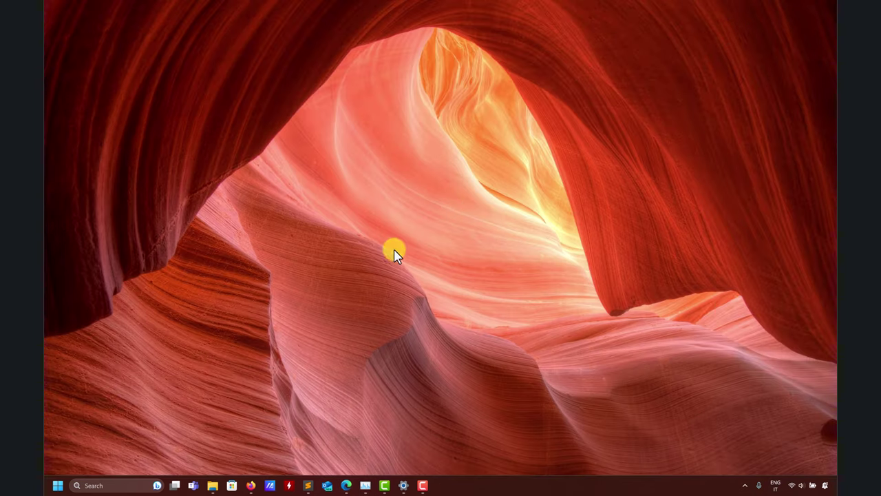
pyautogui.moveTo(213, 483)
pyautogui.click(354, 437)
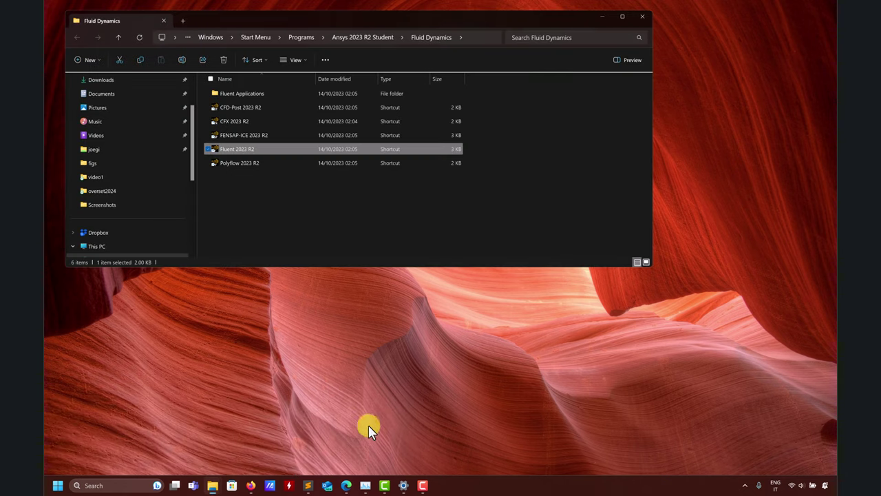
pyautogui.moveTo(349, 19); pyautogui.dragTo(338, 124)
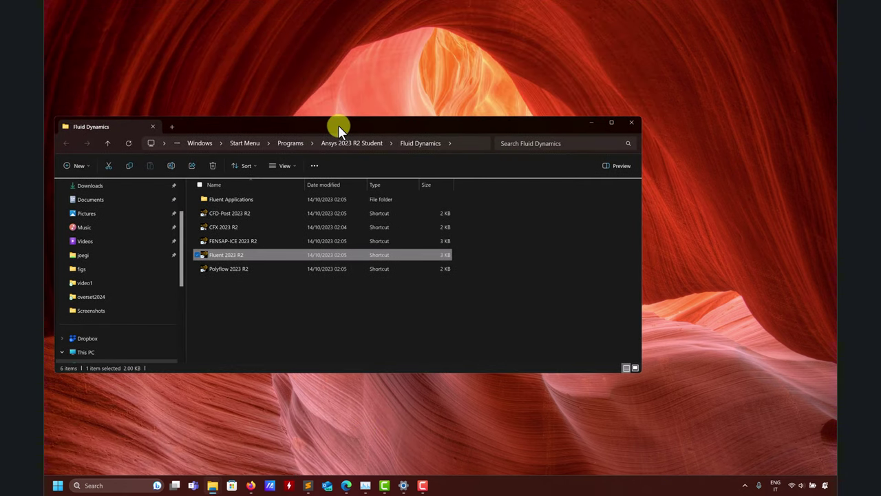
# Step: Run the Fluent 2023 R2 shortcut as administrator and allow it to make changes
pyautogui.rightClick(241, 256)
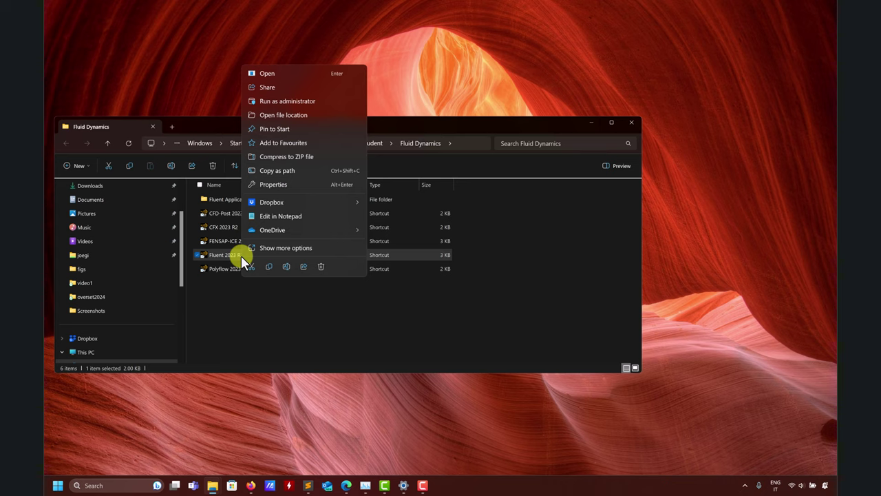
pyautogui.click(310, 101)
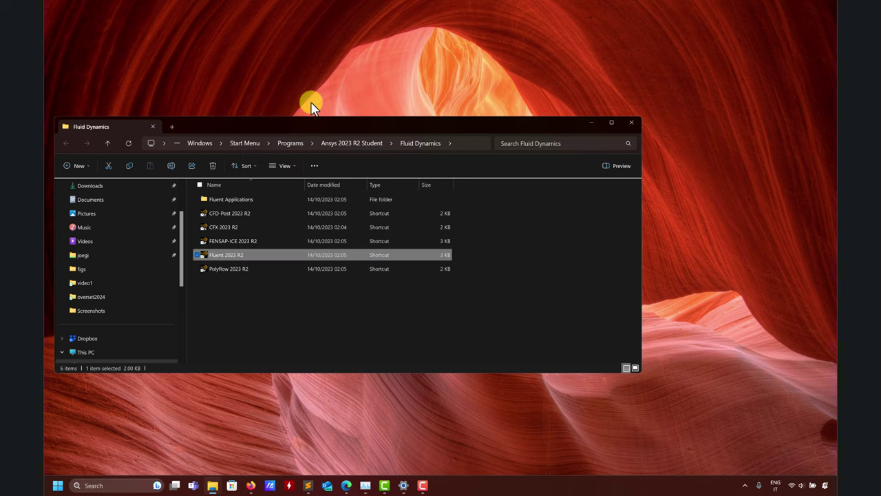
pyautogui.hotkey('alt', 'y')
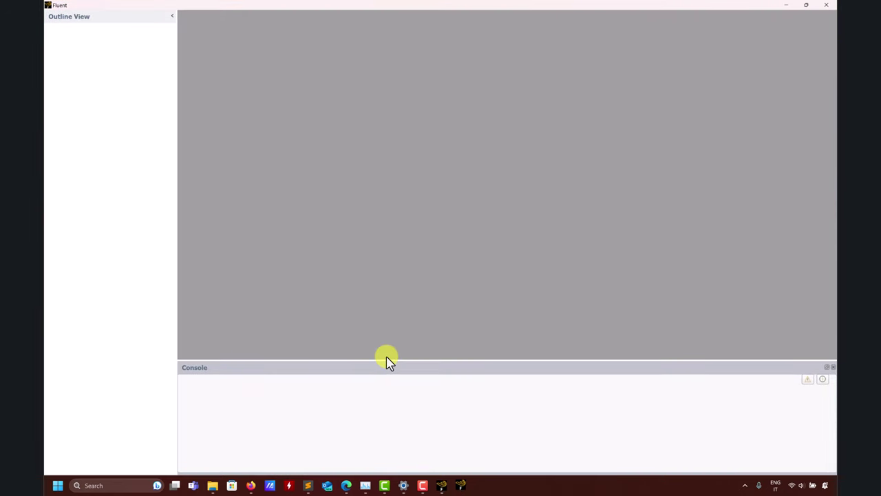
# Step: Check the per-core CPU load in Task Manager while Fluent starts, and dismiss the Key Behavioral Changes message
pyautogui.click(365, 485)
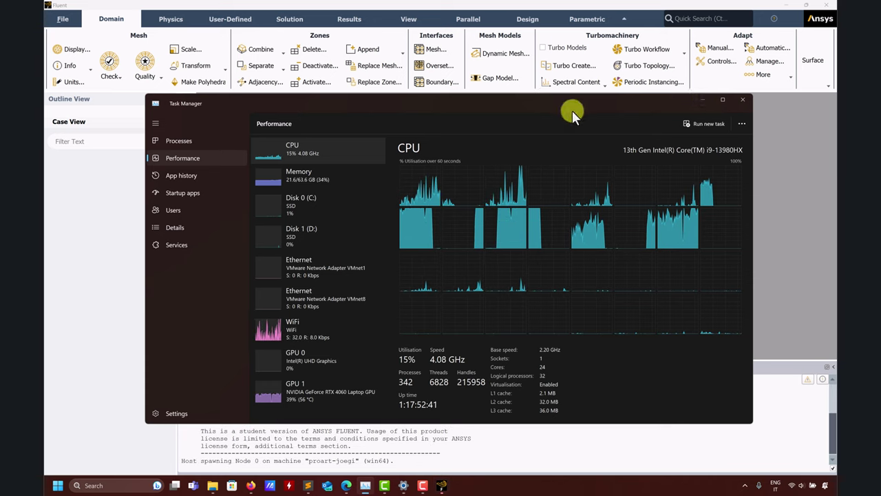
pyautogui.click(702, 101)
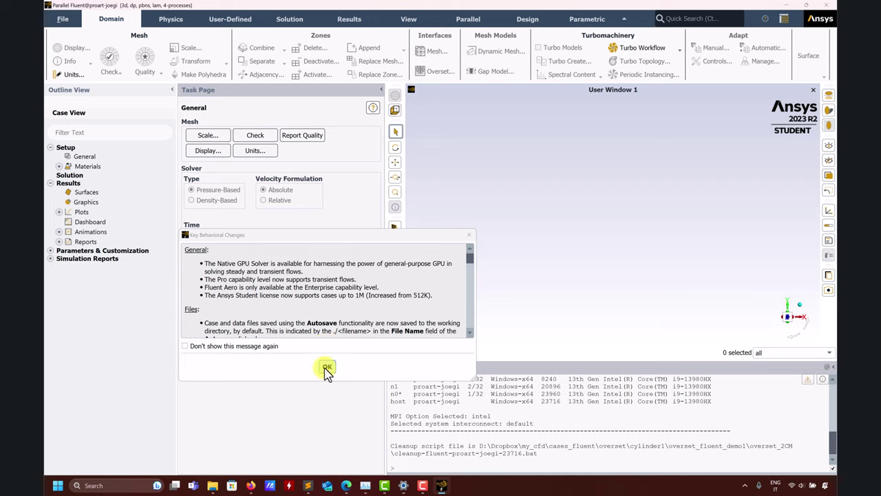
pyautogui.click(327, 369)
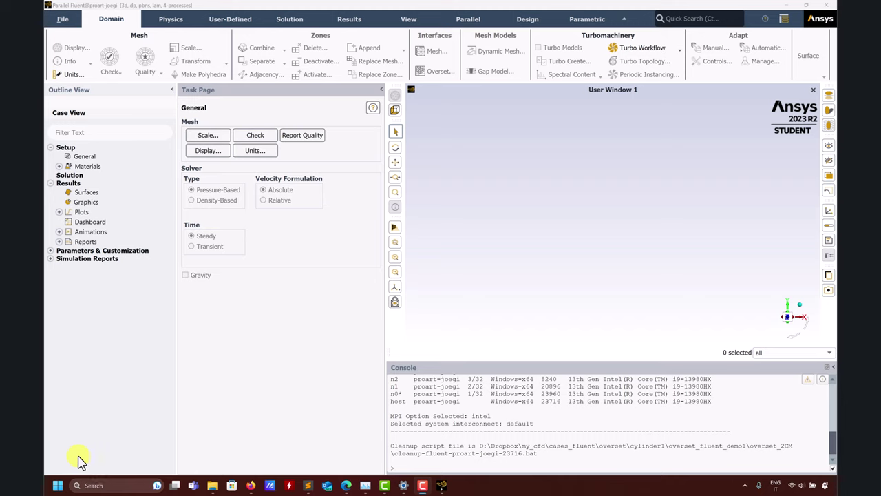
pyautogui.click(365, 485)
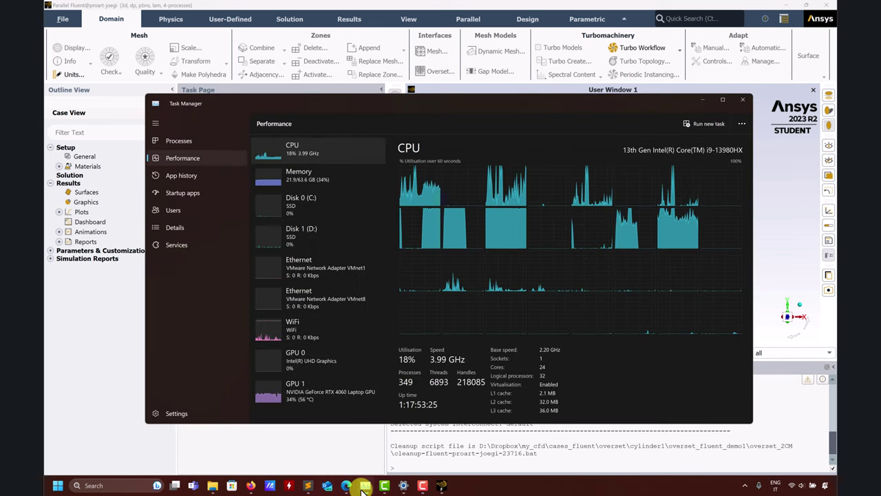
pyautogui.click(365, 485)
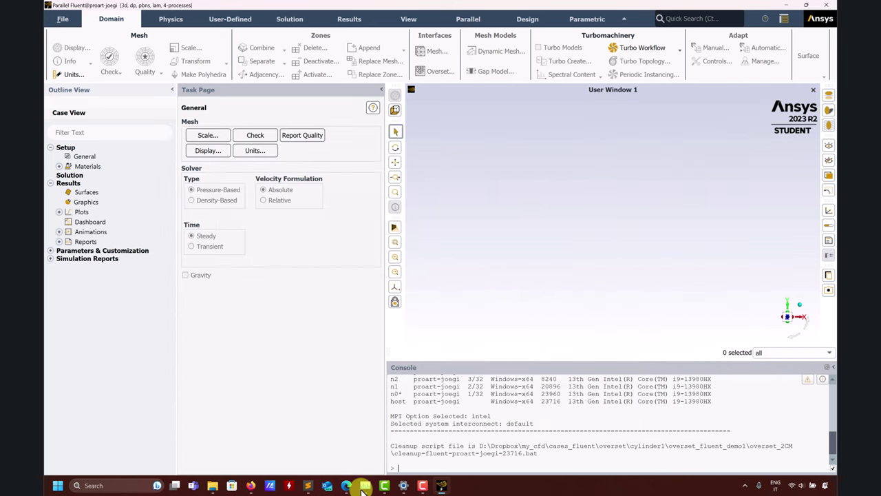
# Step: Read the case oversetcase.cas.h5 together with its data from the overset_2CM folder, dismissing the error message
pyautogui.click(62, 18)
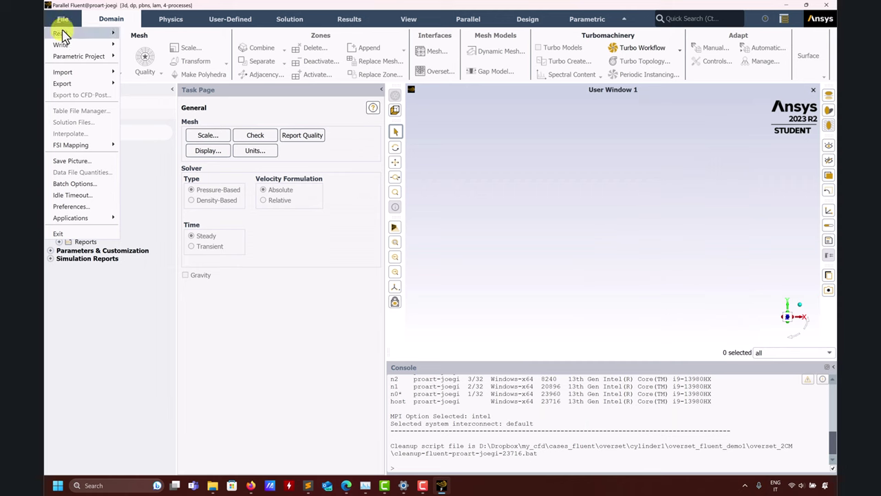
pyautogui.moveTo(62, 33)
pyautogui.click(153, 48)
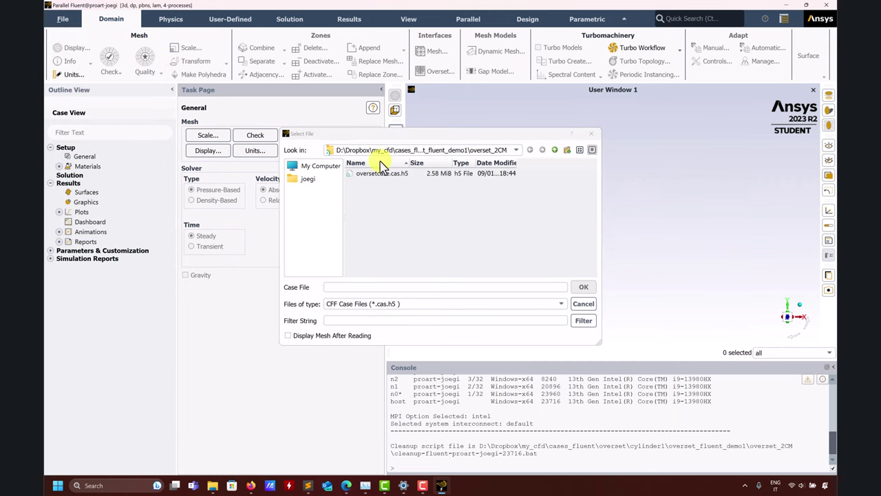
pyautogui.click(583, 286)
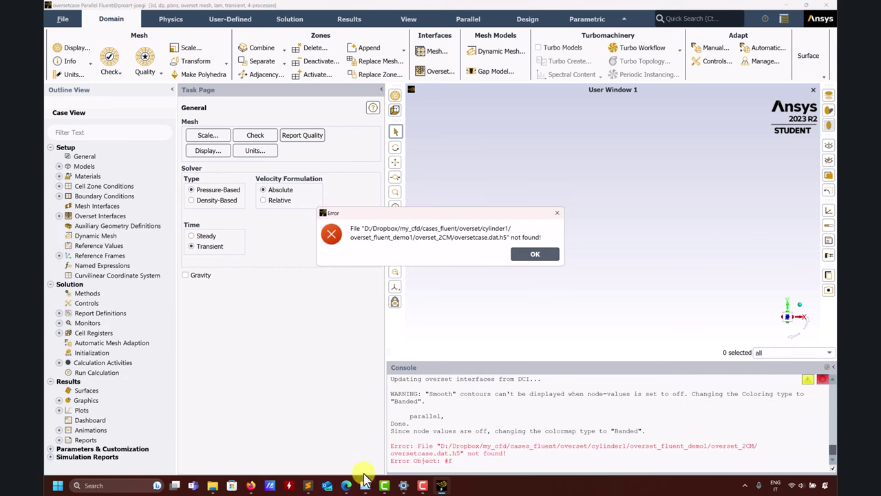
pyautogui.click(523, 256)
# Step: Initialize the solution with Standard Initialization and briefly check the CPU load in Task Manager
pyautogui.click(109, 353)
pyautogui.click(213, 364)
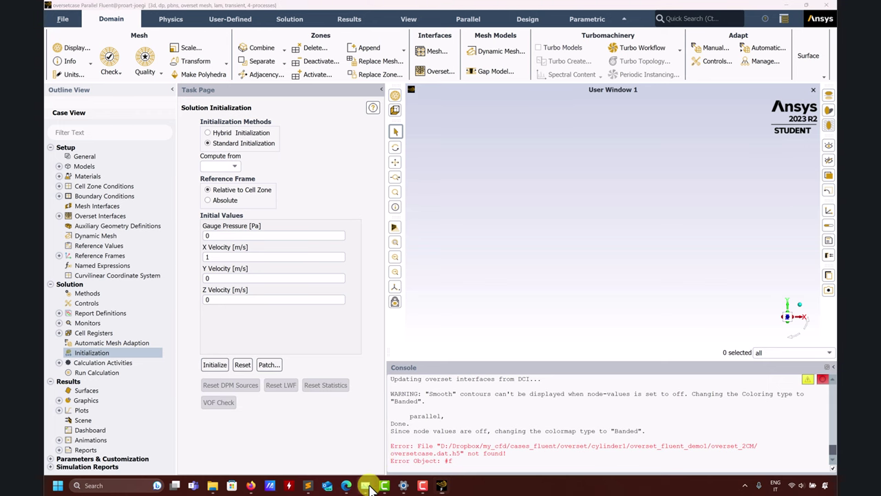
pyautogui.click(365, 486)
pyautogui.click(403, 5)
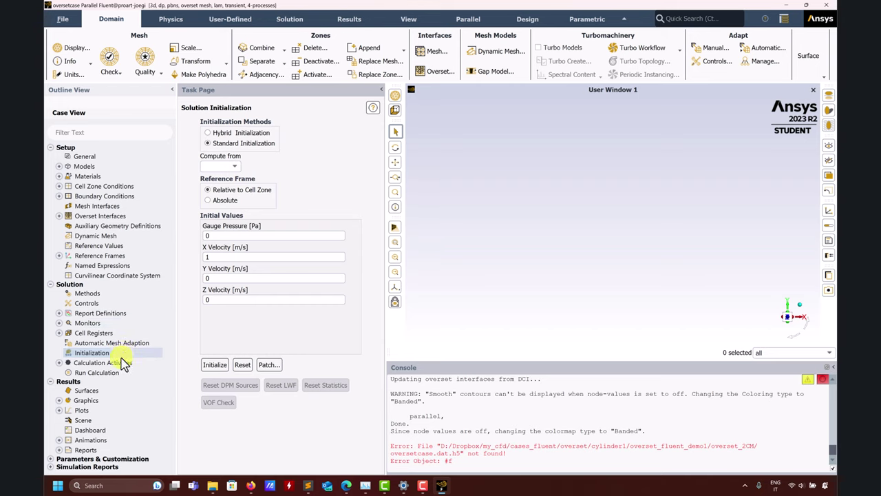
# Step: Start the transient calculation with the case's existing time-step settings
pyautogui.click(109, 374)
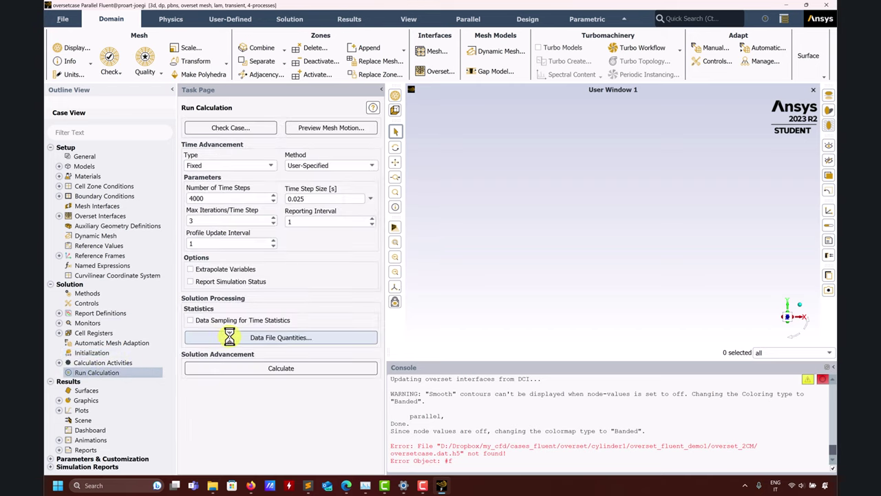
pyautogui.click(292, 370)
pyautogui.click(477, 303)
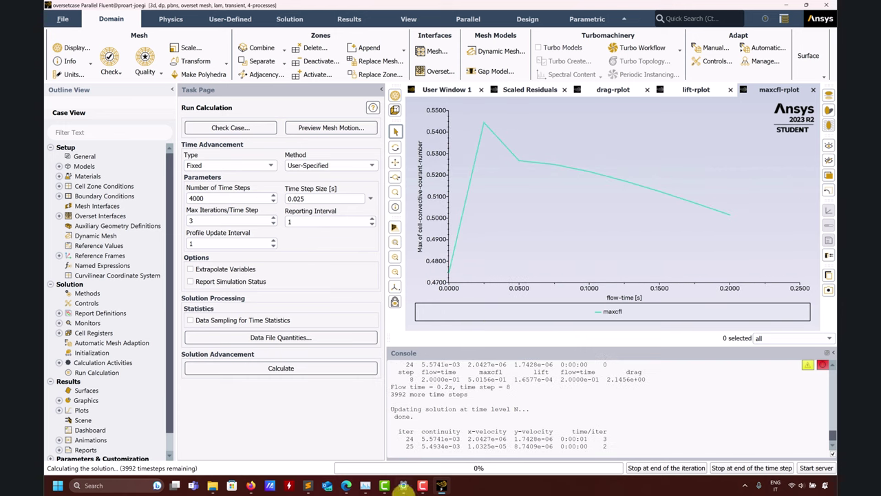
# Step: Show Task Manager over the running calculation, reposition and widen its window, and examine the load on each core
pyautogui.click(364, 486)
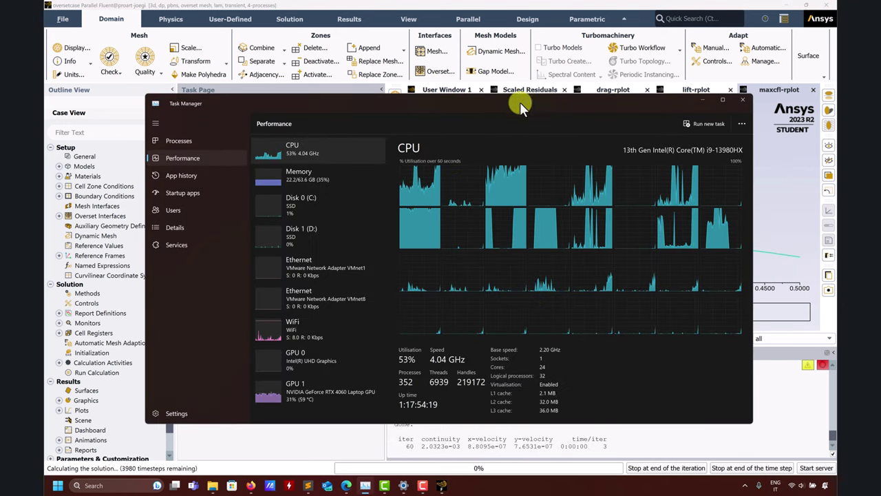
pyautogui.moveTo(514, 101); pyautogui.dragTo(426, 24)
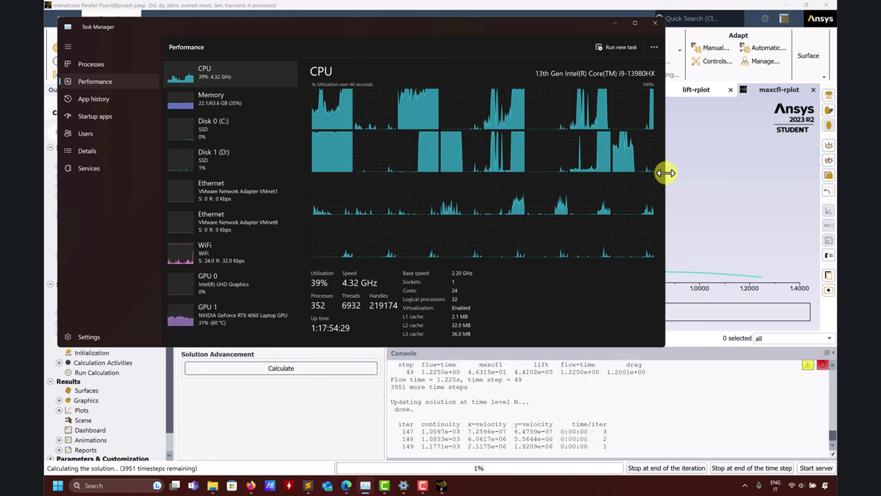
pyautogui.moveTo(666, 172); pyautogui.dragTo(701, 173)
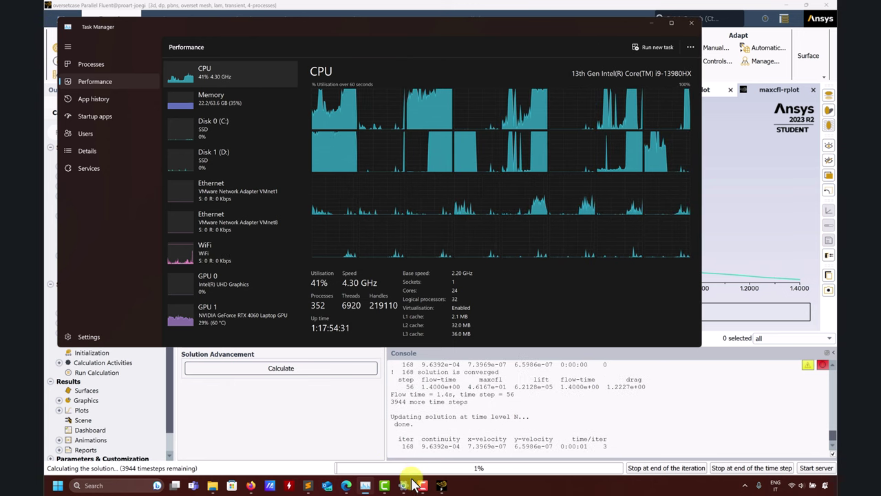
pyautogui.click(403, 485)
pyautogui.click(547, 16)
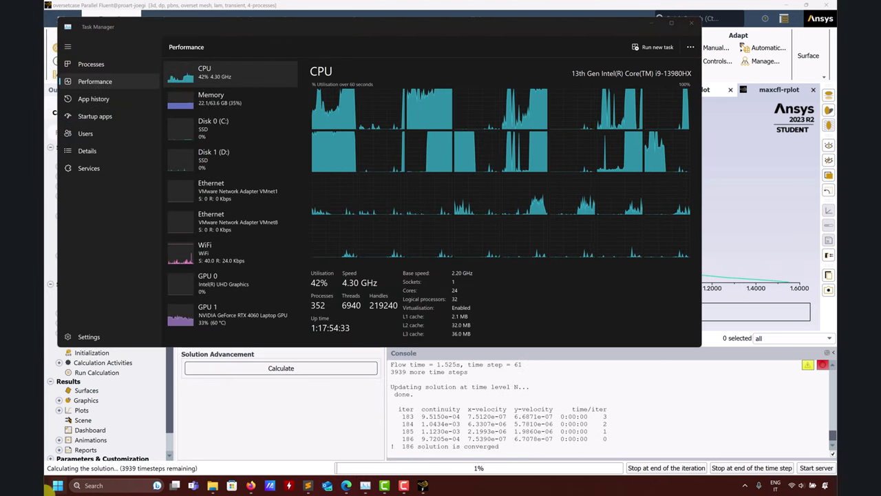
pyautogui.click(102, 485)
pyautogui.write('powerpoint')
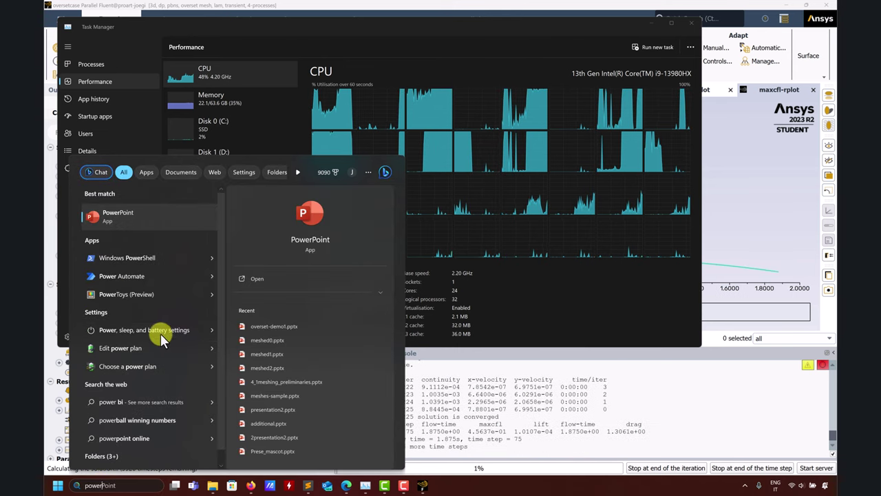
pyautogui.click(161, 333)
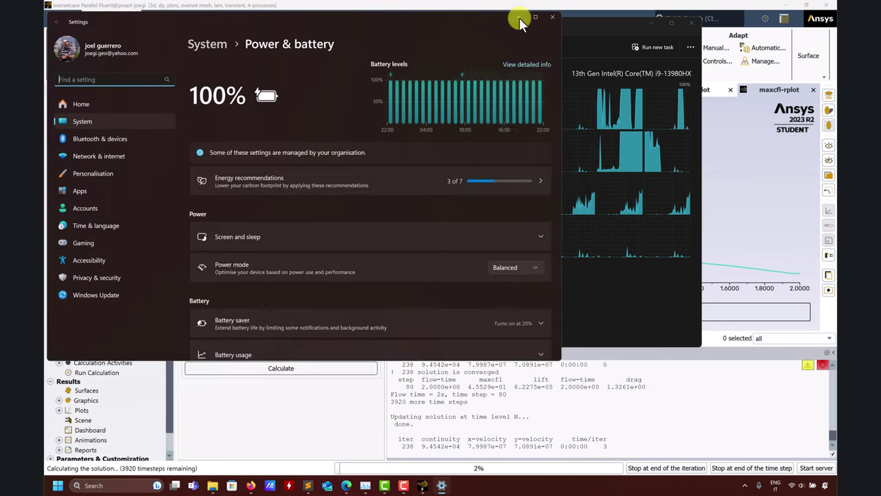
pyautogui.click(518, 18)
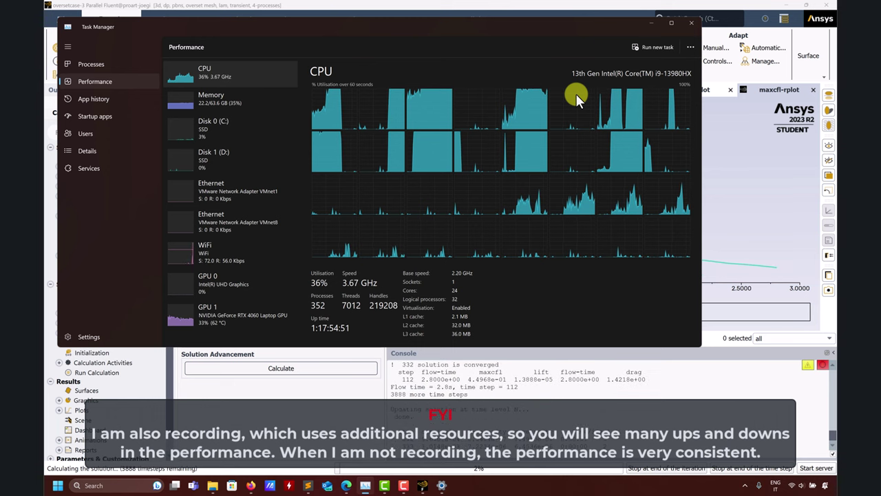
pyautogui.click(442, 486)
pyautogui.click(553, 15)
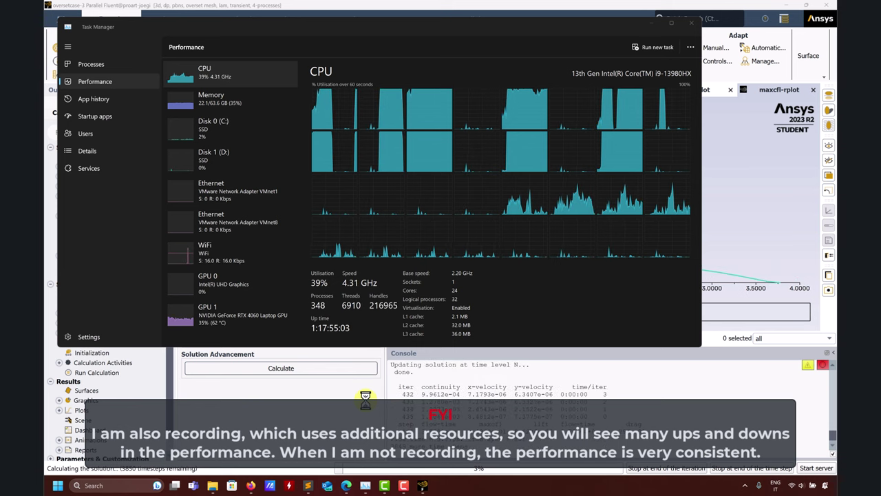
# Step: Search Windows for the Power, sleep, and battery settings and open them alongside Task Manager
pyautogui.click(109, 485)
pyautogui.write('power, sleep, and battery s')
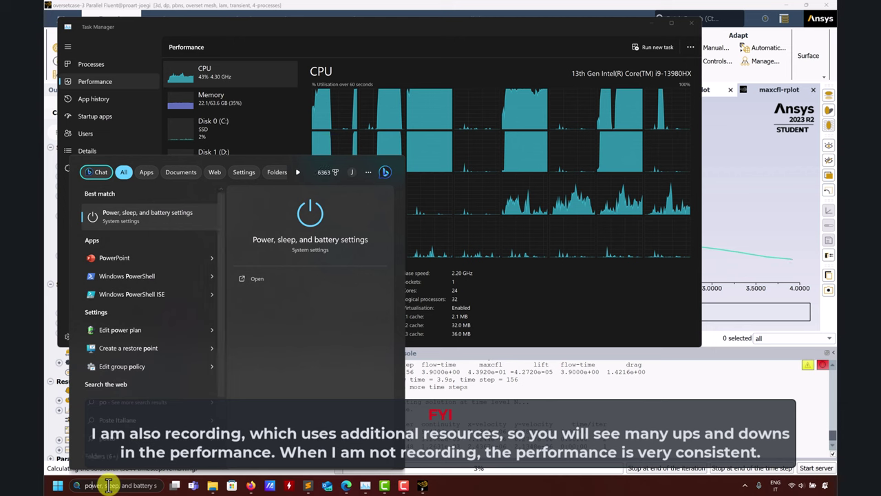
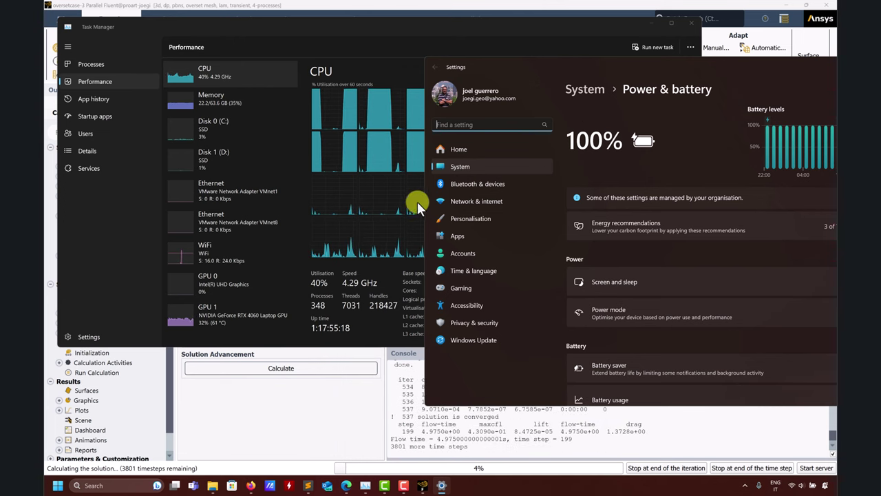
# Step: Close the Power & battery settings, minimize and restore Fluent, and examine the per-core CPU load in Task Manager
pyautogui.moveTo(566, 70); pyautogui.dragTo(404, 93)
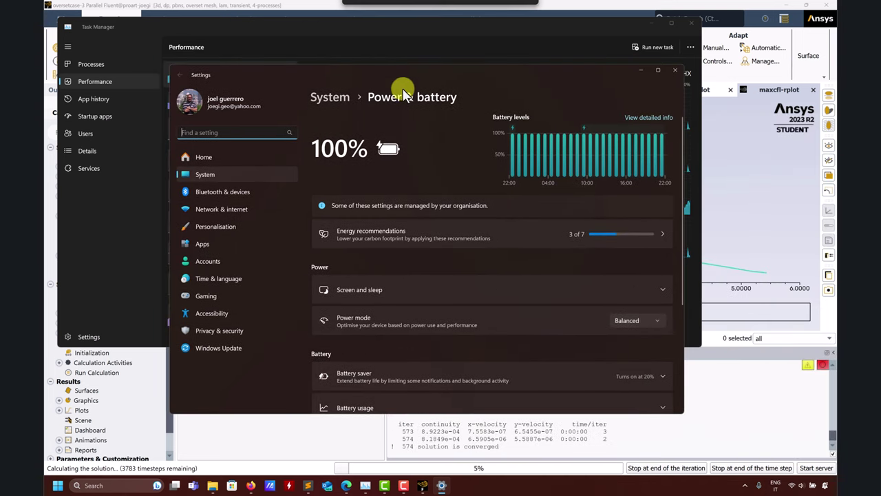
pyautogui.click(674, 70)
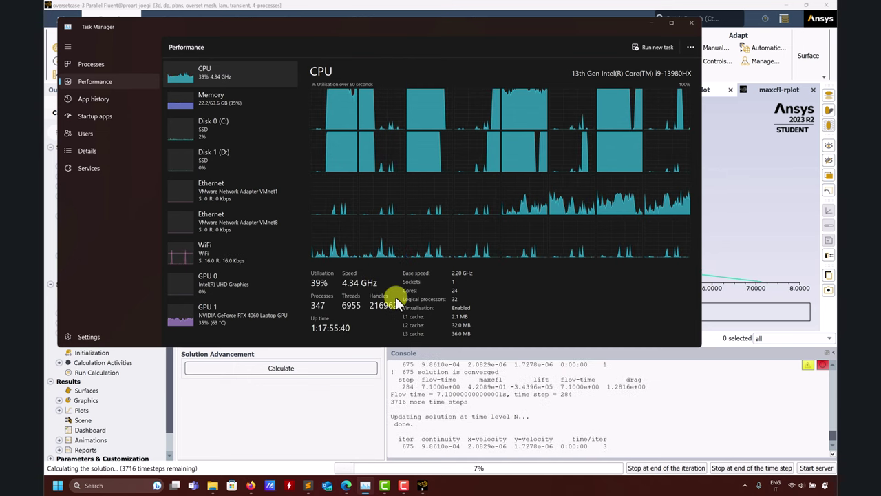
pyautogui.click(787, 7)
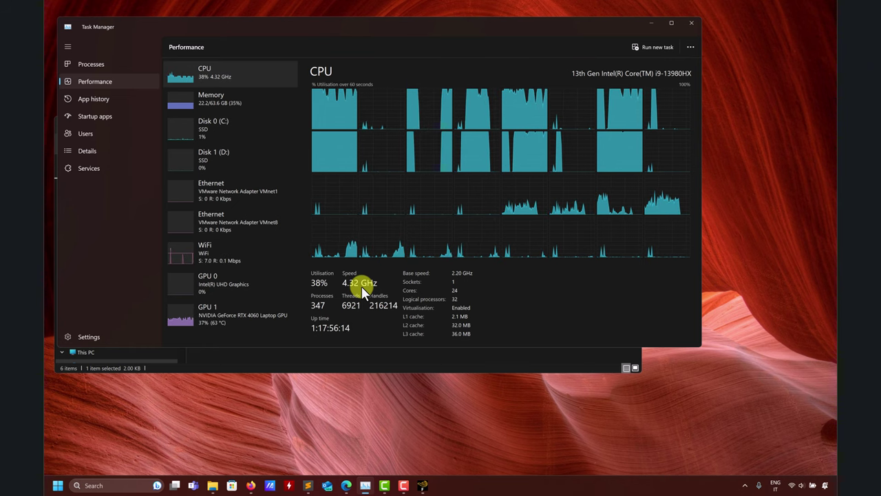
pyautogui.click(424, 485)
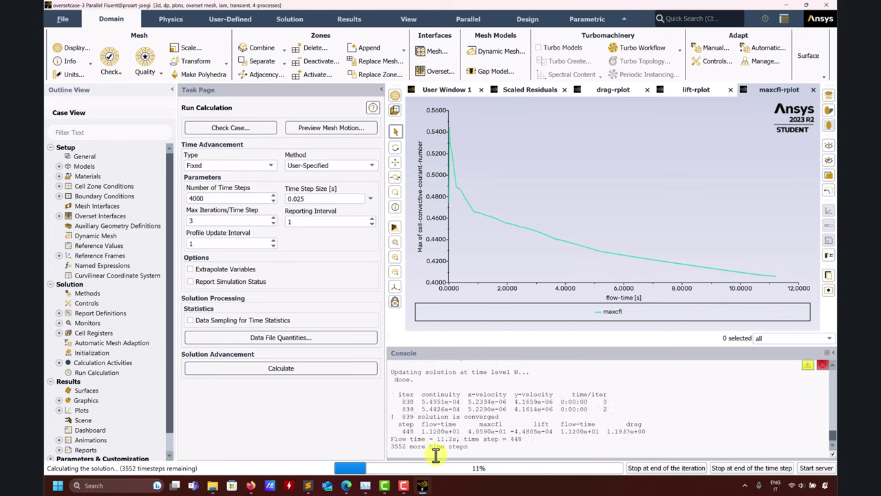
pyautogui.click(365, 486)
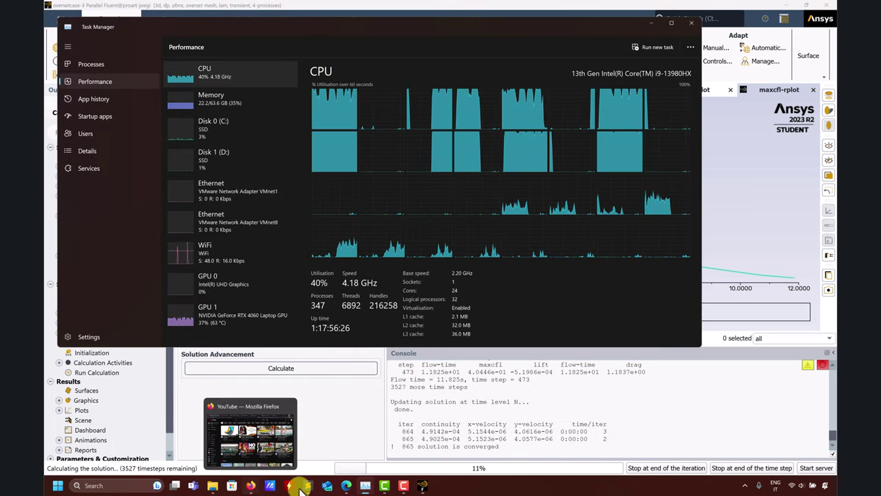
# Step: Compare the core counts on the Intel i9-13980HX specification page with the per-core load in Task Manager, and return to Fluent
pyautogui.click(346, 485)
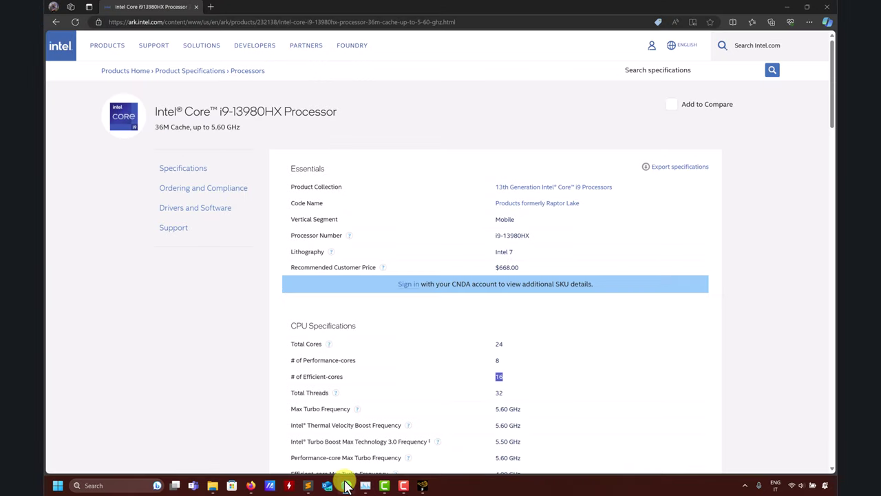
pyautogui.click(365, 485)
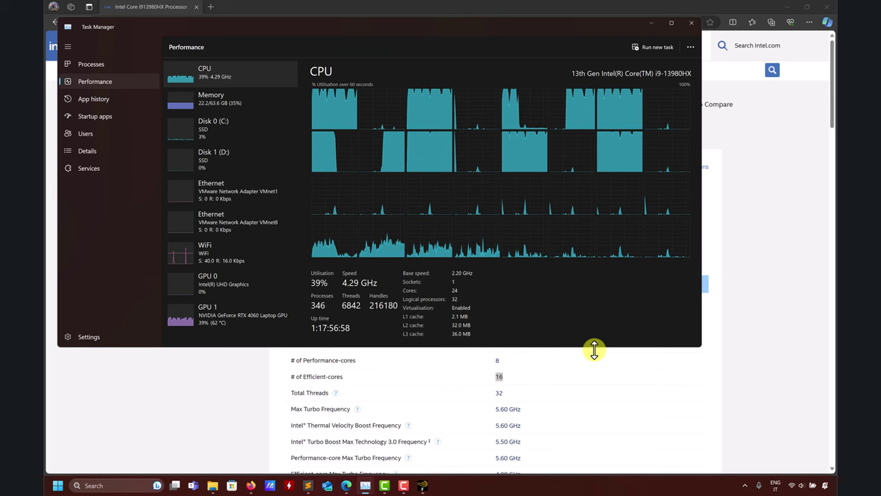
pyautogui.hotkey('alt', 'Tab')
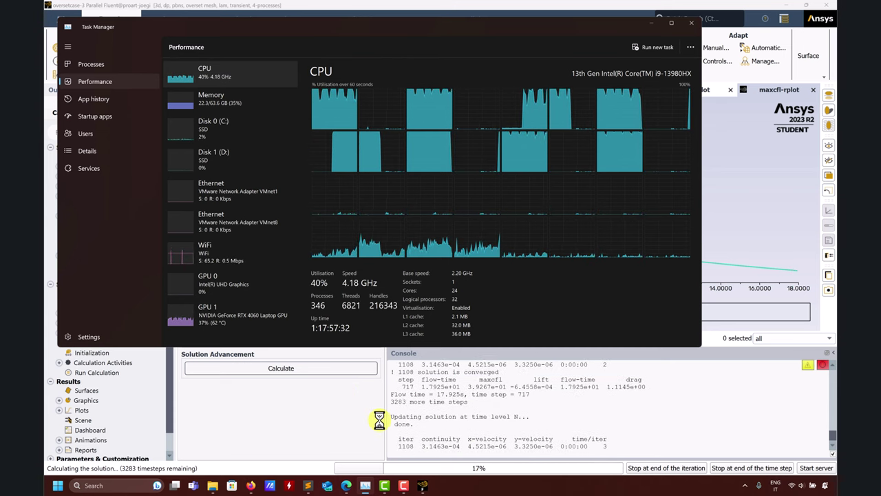
# Step: Search Windows for the Power, sleep, and battery settings and open them over Task Manager
pyautogui.click(96, 486)
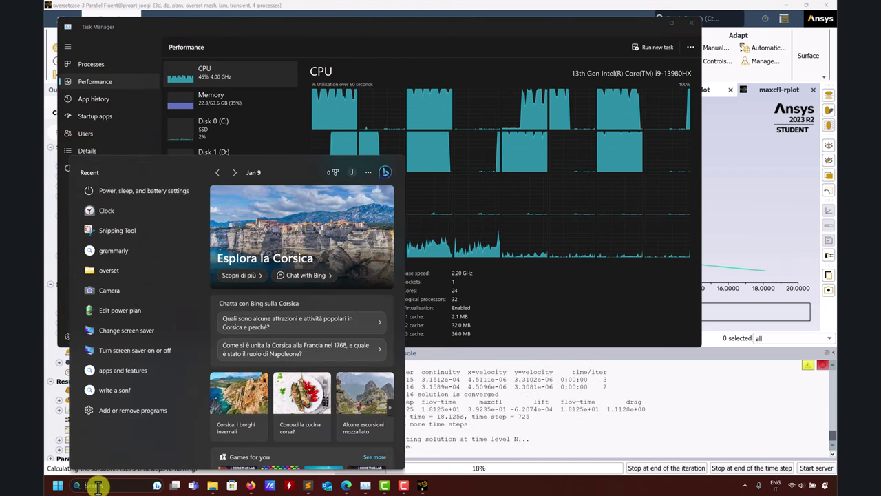
pyautogui.write('powerPoint')
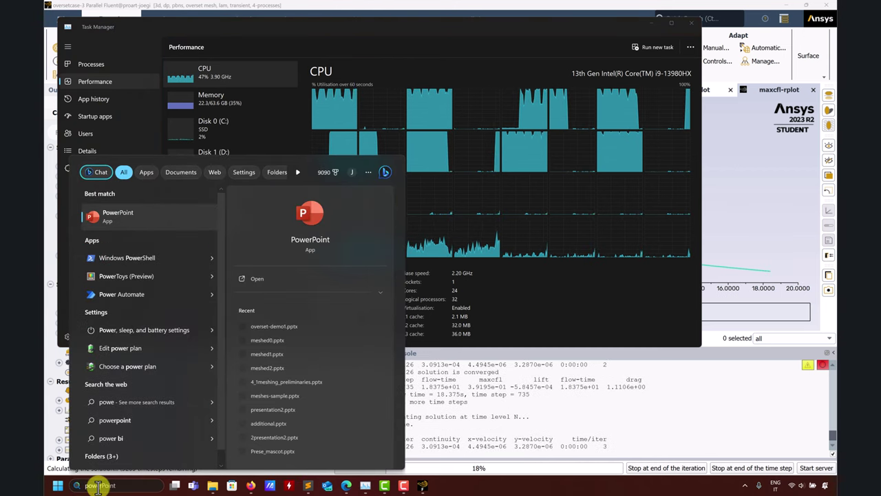
pyautogui.click(157, 328)
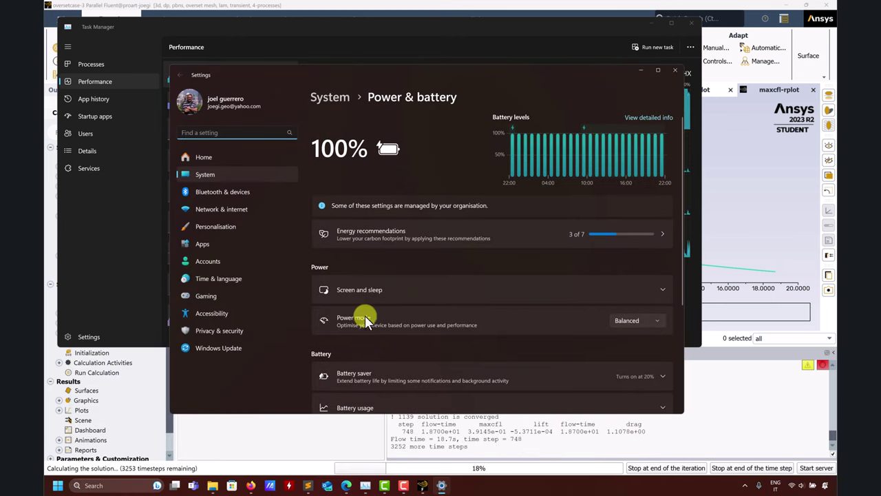
# Step: Set the Windows power mode to Best power efficiency and move Settings aside to examine the CPU speed and load
pyautogui.click(641, 321)
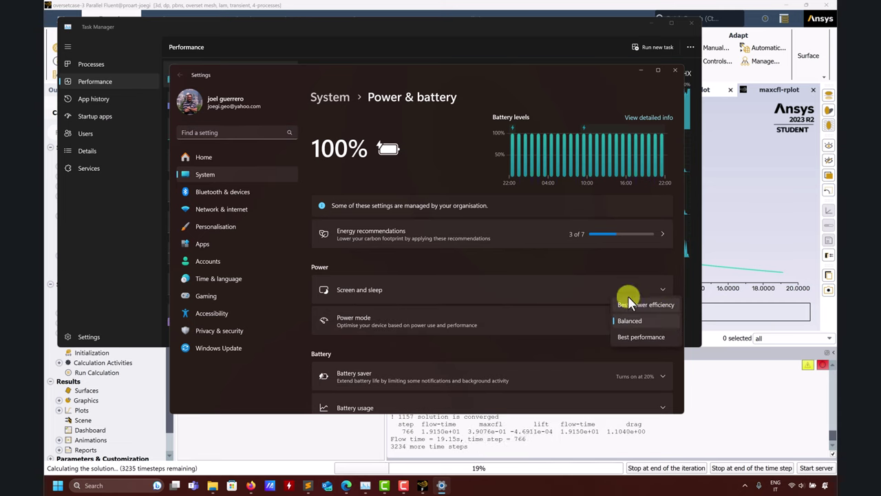
pyautogui.click(667, 304)
pyautogui.moveTo(541, 72); pyautogui.dragTo(792, 94)
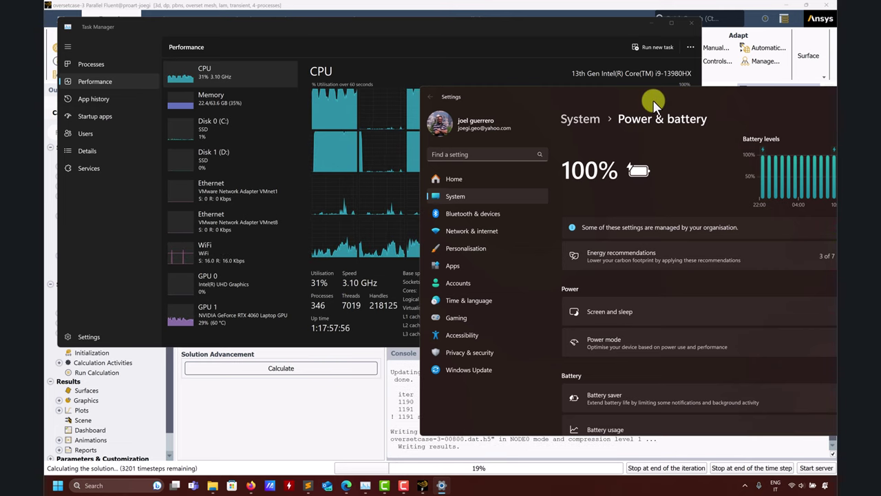
pyautogui.moveTo(534, 97); pyautogui.dragTo(634, 90)
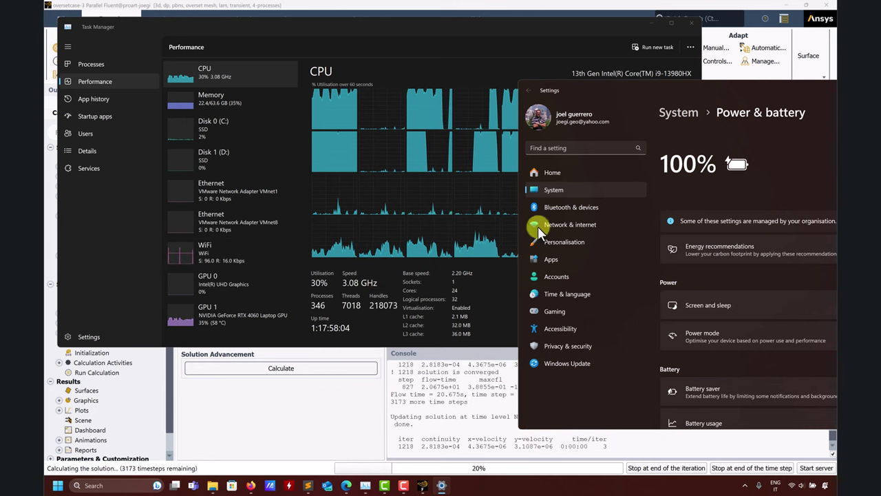
# Step: Change the power mode to Best performance and uncover the Task Manager graphs to examine the CPU response
pyautogui.moveTo(662, 92); pyautogui.dragTo(331, 88)
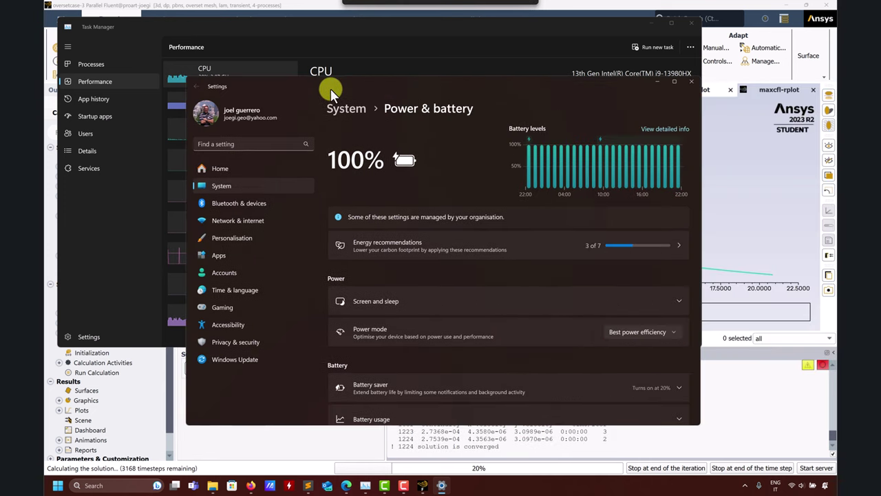
pyautogui.click(662, 329)
pyautogui.click(630, 362)
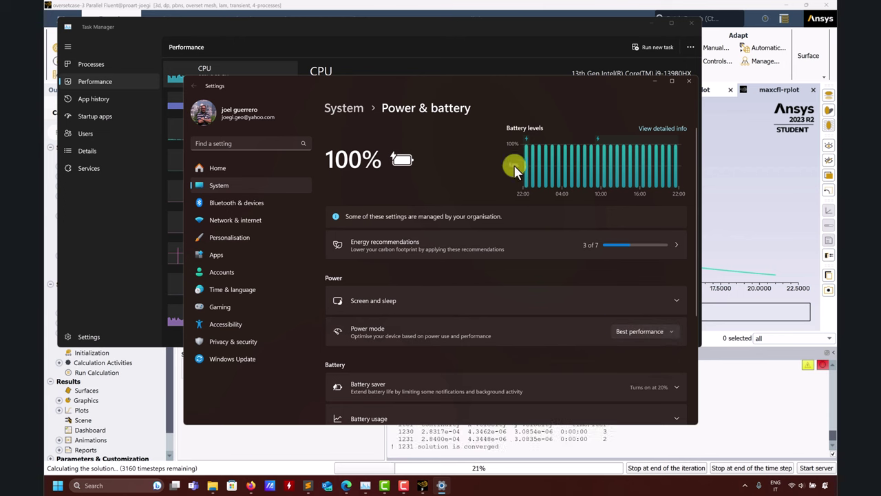
pyautogui.moveTo(370, 87); pyautogui.dragTo(661, 83)
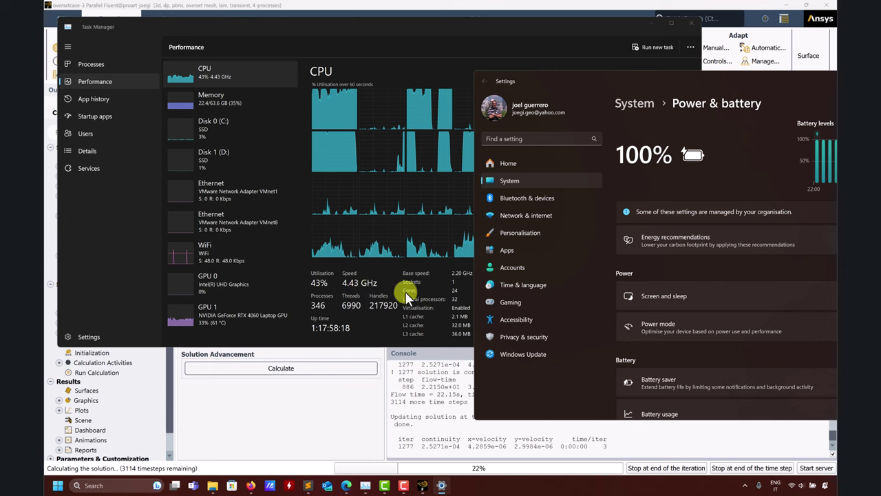
# Step: Switch the power mode to Balanced and shift the Settings window away from the CPU graphs to check the core load
pyautogui.moveTo(729, 78); pyautogui.dragTo(559, 60)
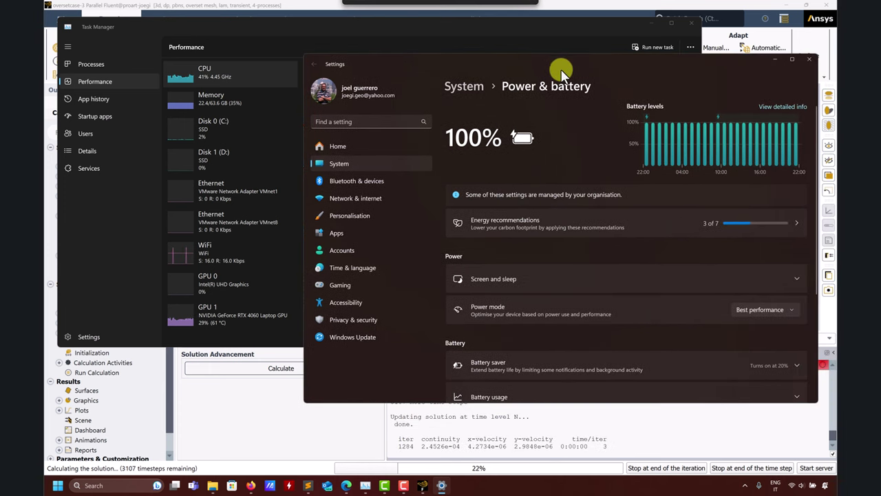
pyautogui.click(779, 309)
pyautogui.click(751, 293)
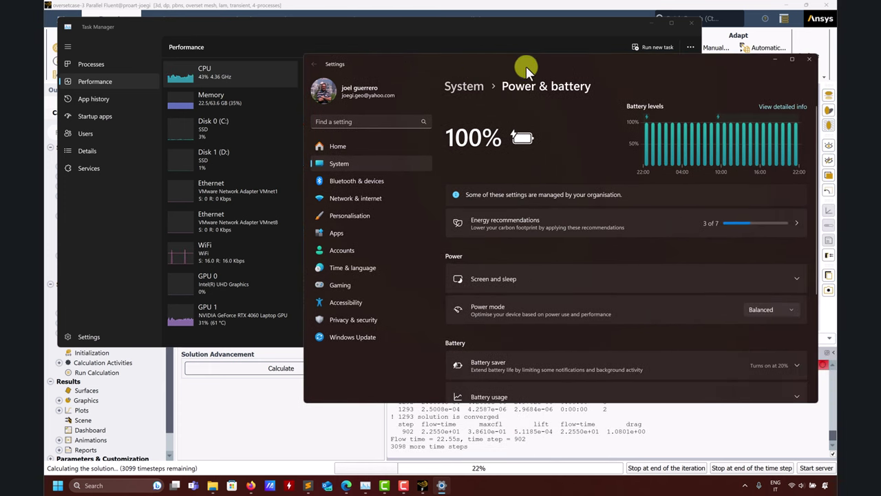
pyautogui.moveTo(526, 66); pyautogui.dragTo(615, 78)
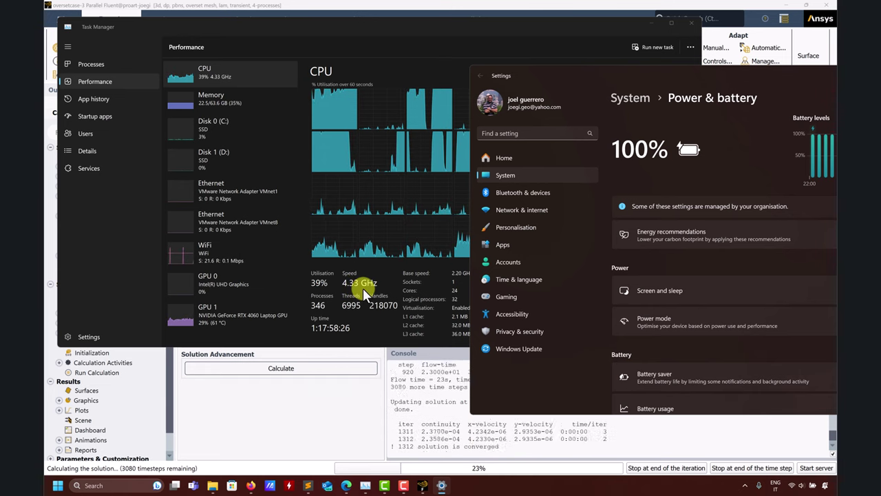
# Step: Select Best performance as the power mode again and examine the CPU speed and core usage beside Settings
pyautogui.moveTo(725, 66); pyautogui.dragTo(506, 56)
pyautogui.click(728, 311)
pyautogui.click(719, 327)
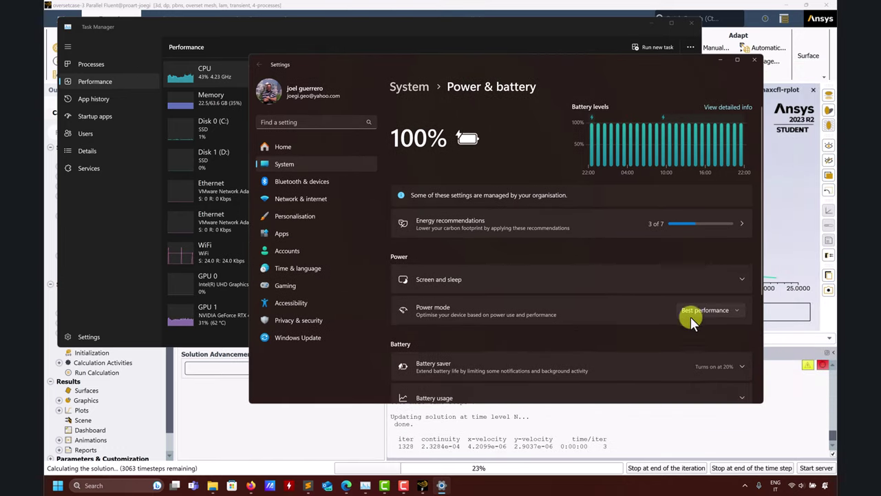
pyautogui.moveTo(403, 63); pyautogui.dragTo(558, 75)
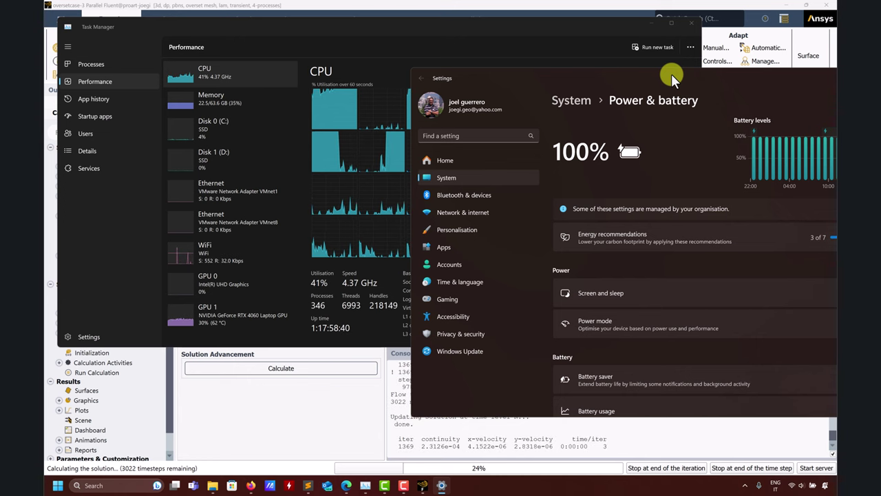
# Step: Return the power mode to Balanced and minimize the Settings window
pyautogui.moveTo(659, 65); pyautogui.dragTo(481, 71)
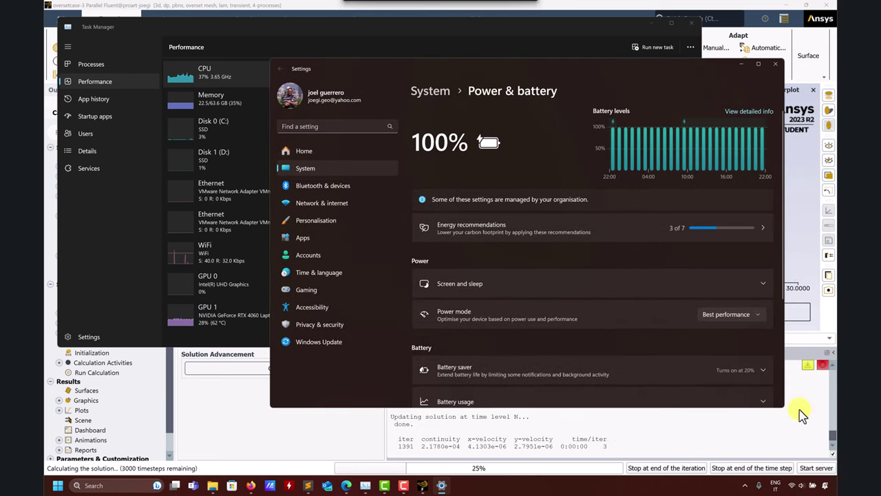
pyautogui.click(746, 316)
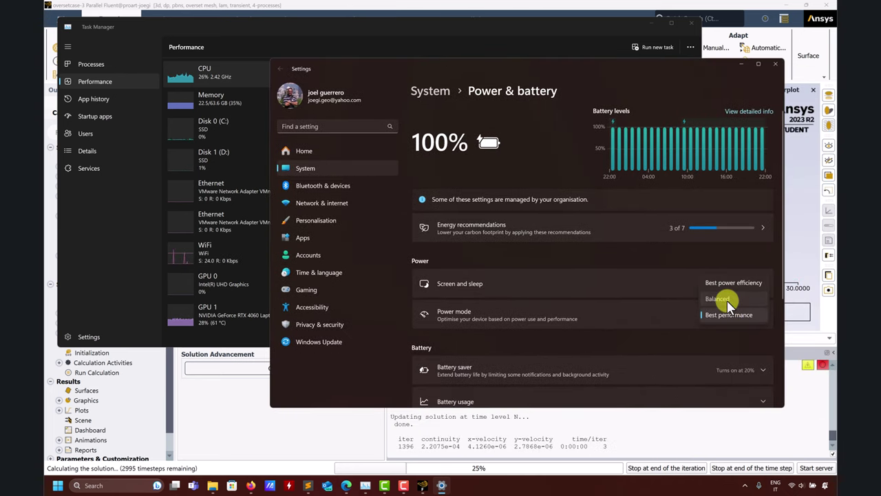
pyautogui.click(727, 299)
pyautogui.click(742, 64)
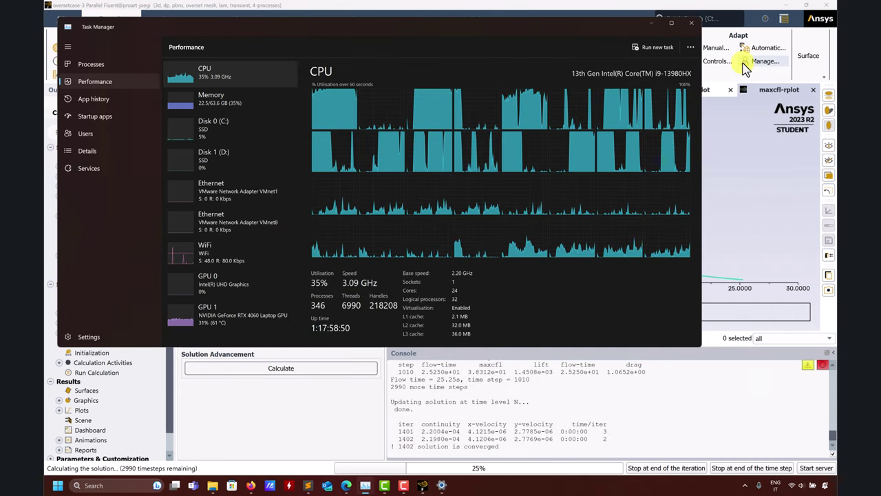
# Step: Stop the running Fluent calculation at the end of the iteration and close Fluent, discarding the unsaved data
pyautogui.click(623, 8)
pyautogui.click(669, 467)
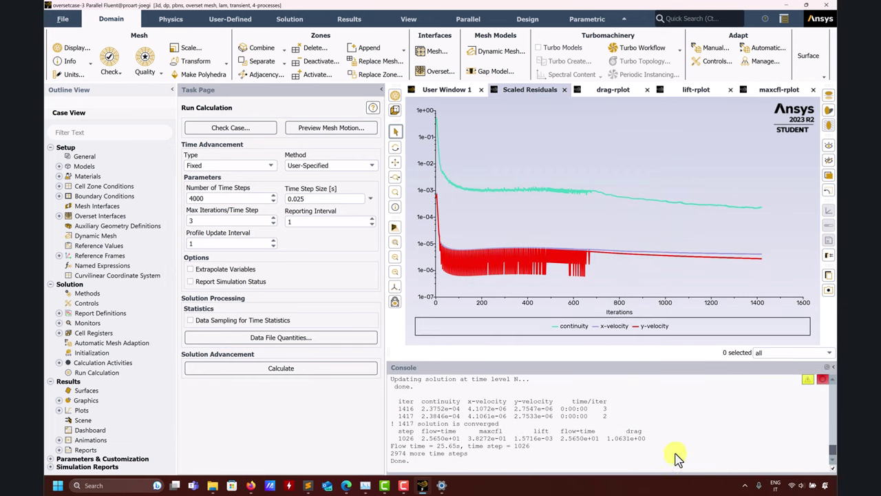
pyautogui.click(826, 5)
pyautogui.click(438, 253)
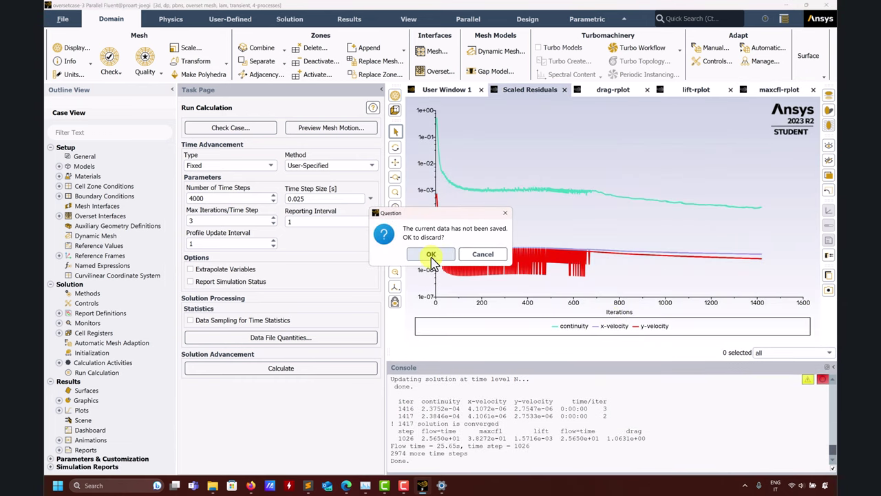
pyautogui.click(430, 254)
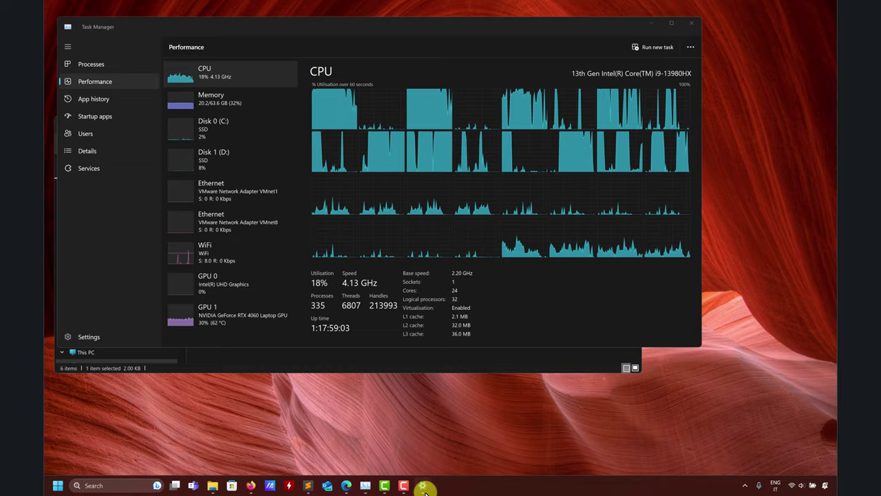
# Step: Check the selected power mode in Settings and the CPU load in Task Manager with Fluent closed
pyautogui.click(423, 486)
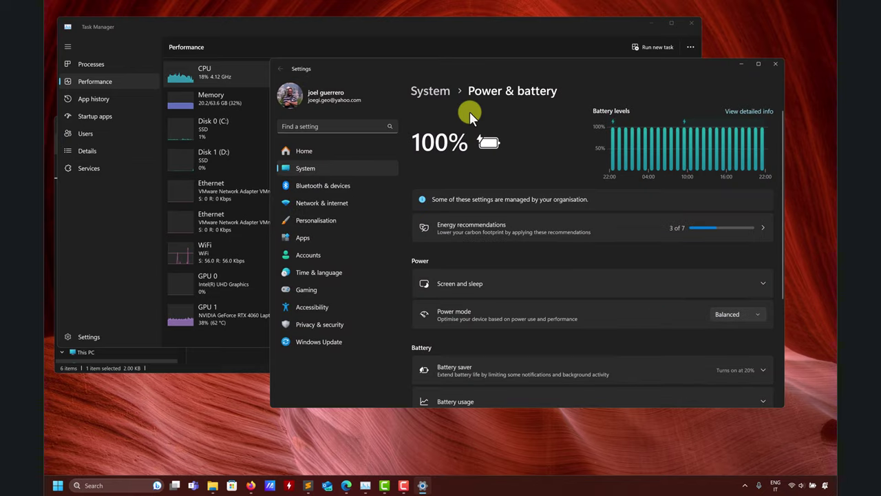
pyautogui.click(736, 64)
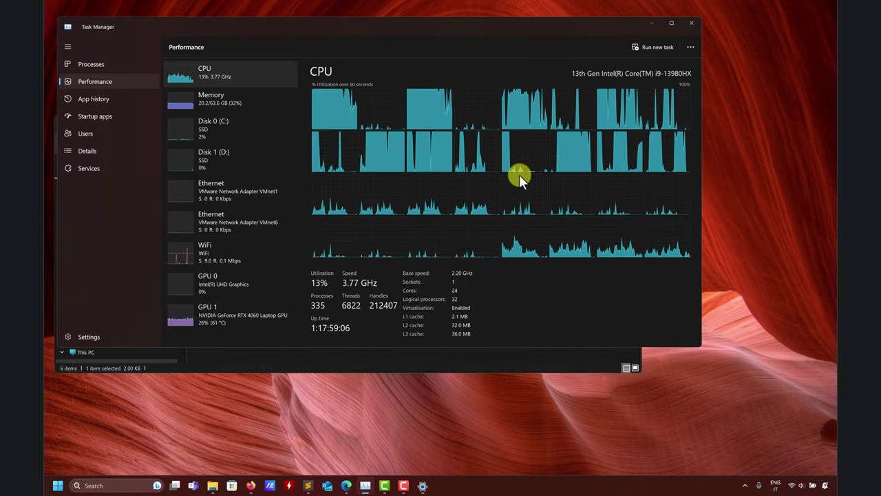
pyautogui.click(649, 22)
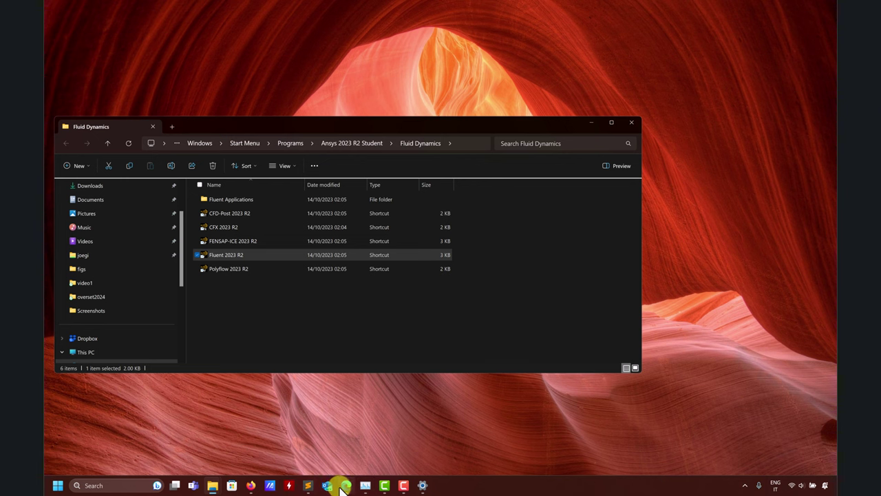
pyautogui.click(365, 485)
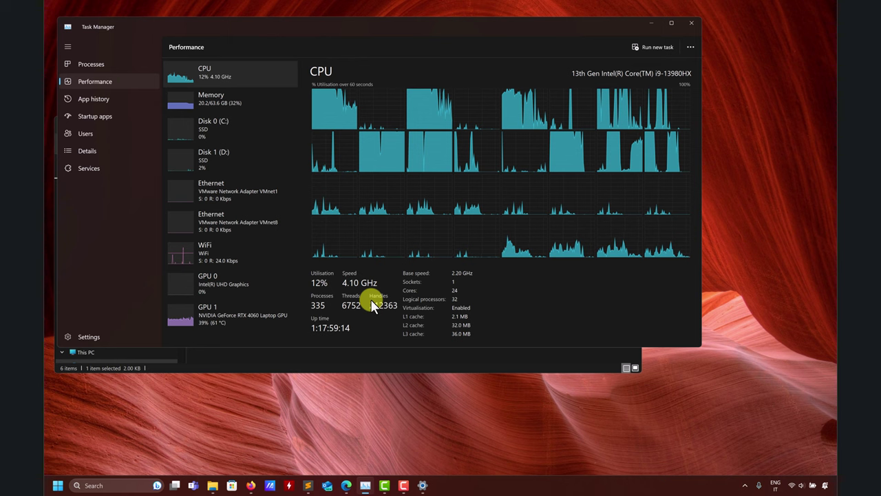
# Step: Launch Fluent 2023 R2 in 3D Solution mode with double precision and 4 solver processes, and dismiss the Key Behavioral Changes notice
pyautogui.click(650, 23)
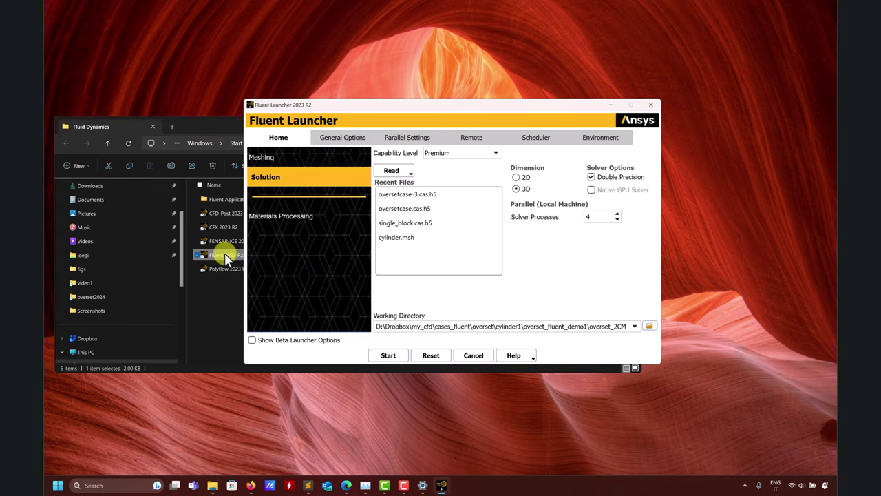
pyautogui.click(389, 356)
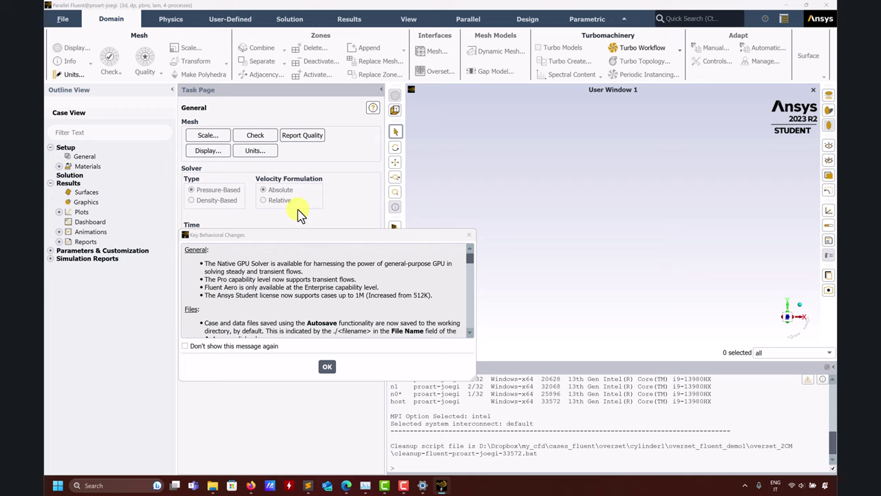
pyautogui.click(327, 366)
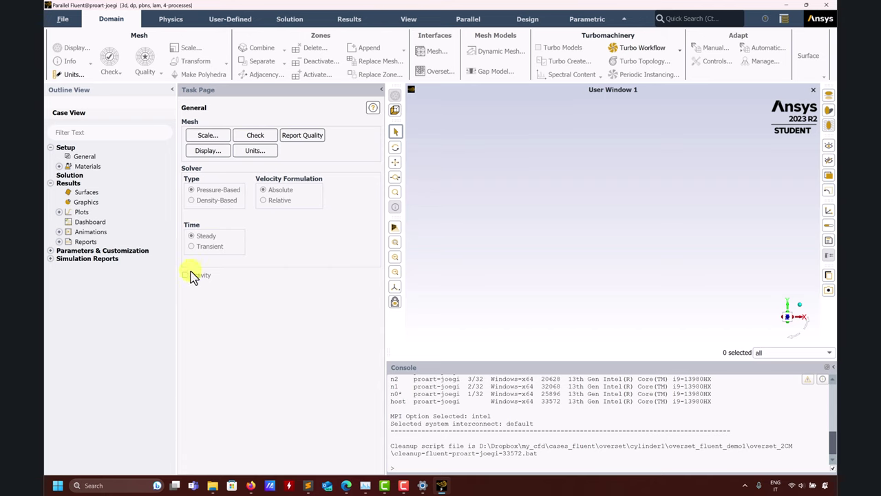
# Step: Read the case and data of oversetcase.cas.h5 from the overset_2CM folder
pyautogui.click(62, 18)
pyautogui.moveTo(65, 33)
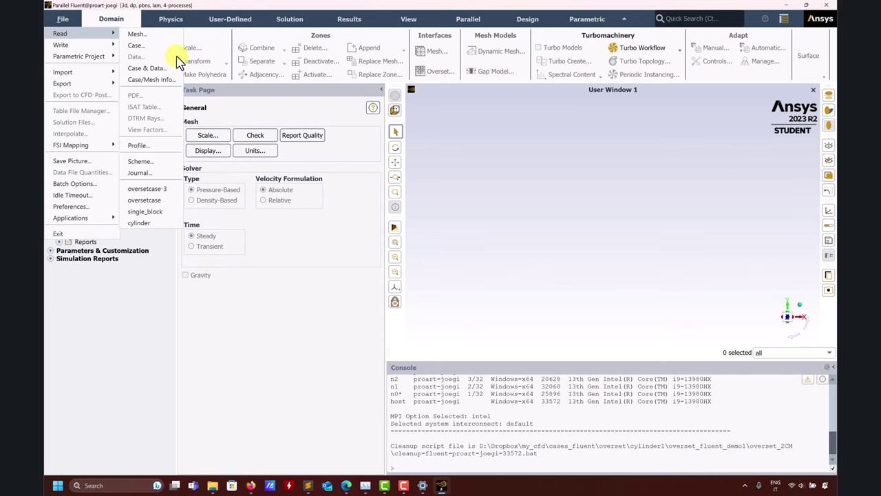
pyautogui.click(160, 66)
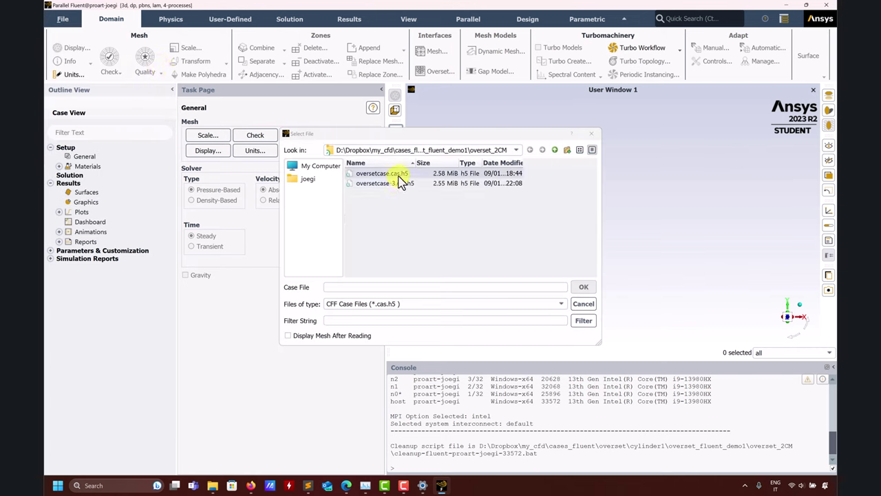
pyautogui.click(385, 172)
pyautogui.click(583, 287)
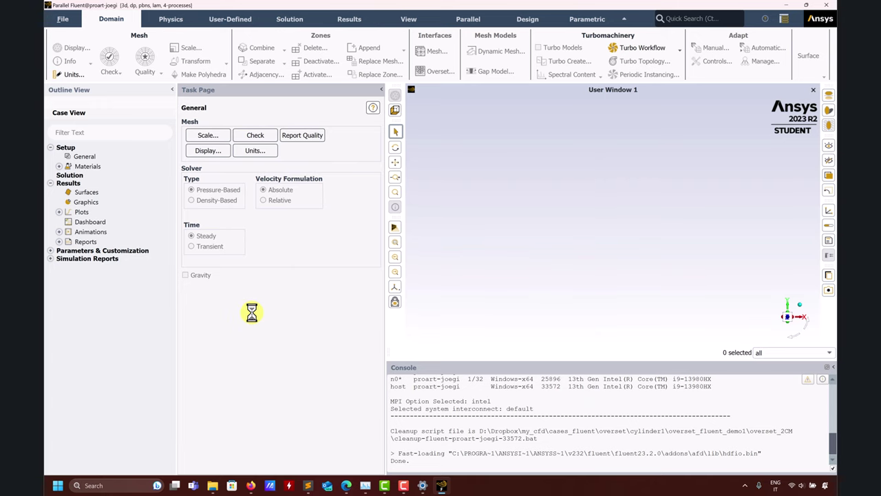
# Step: Search Windows for "gpu" and open the Graphics settings
pyautogui.click(118, 483)
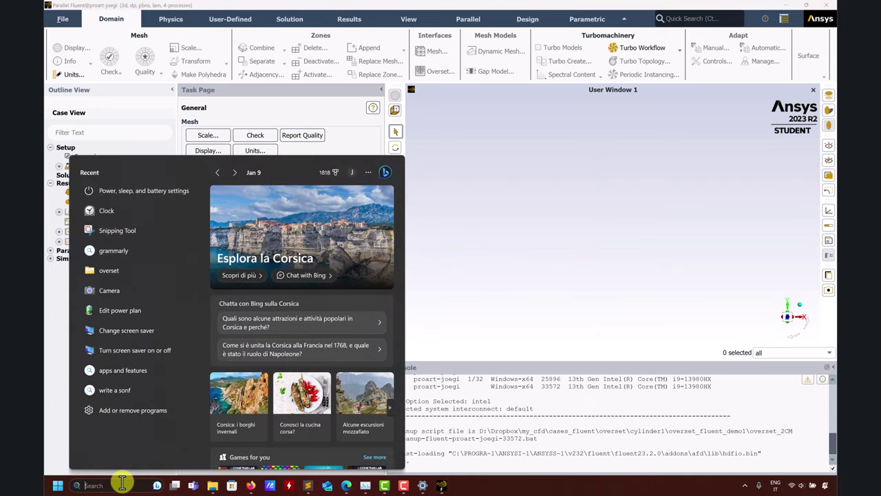
pyautogui.write('gppu')
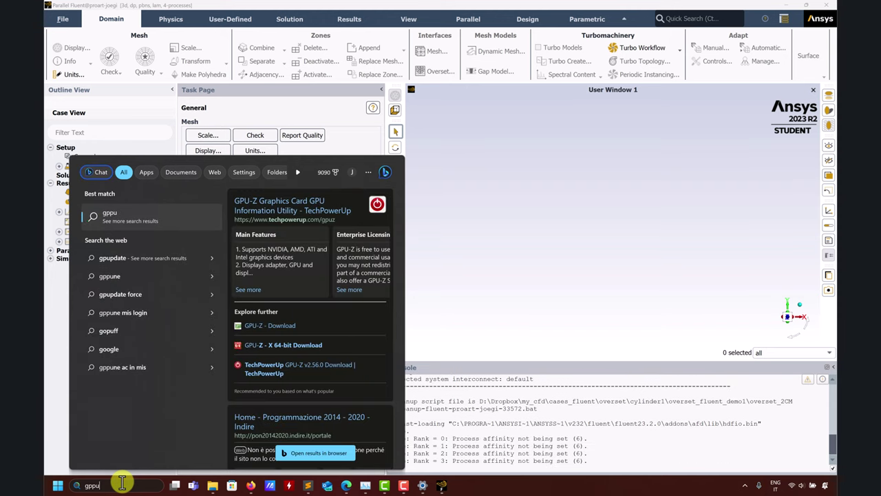
pyautogui.press('BackSpace')
pyautogui.press('BackSpace')
pyautogui.write('u')
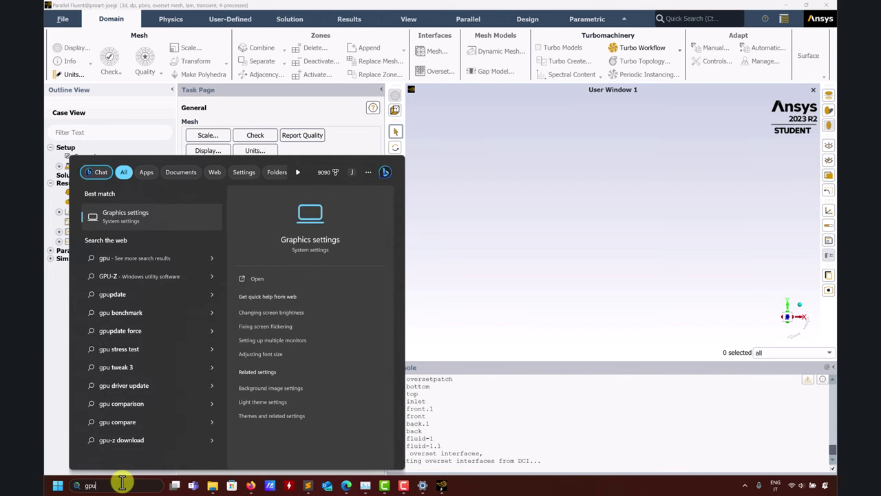
pyautogui.click(157, 211)
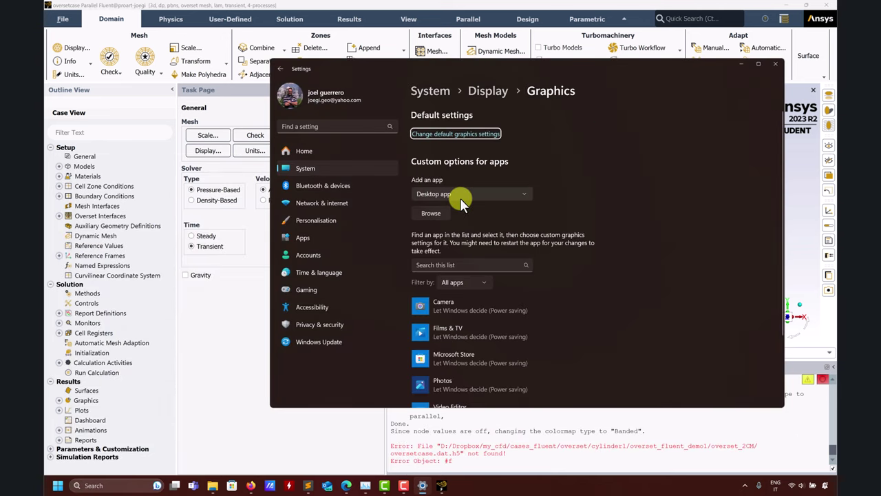
# Step: Look at how a desktop app is added to the custom graphics options, cancel the file selection, review the app list and close Settings
pyautogui.click(440, 212)
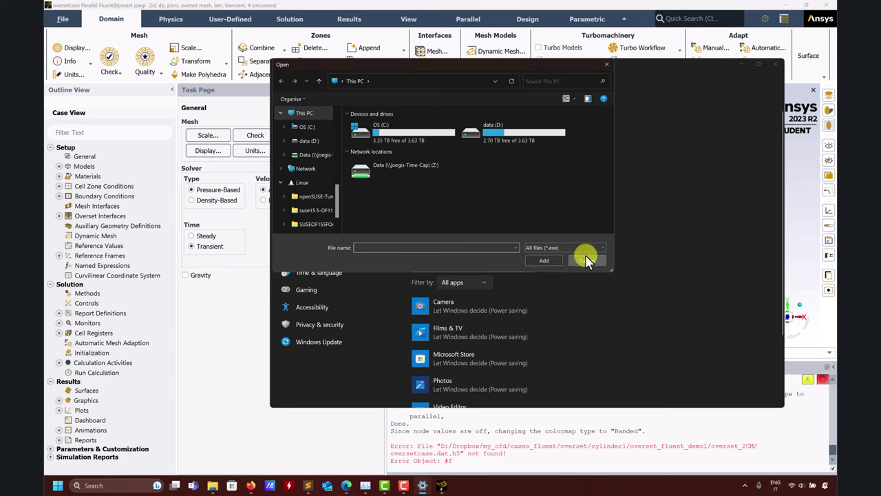
pyautogui.click(585, 260)
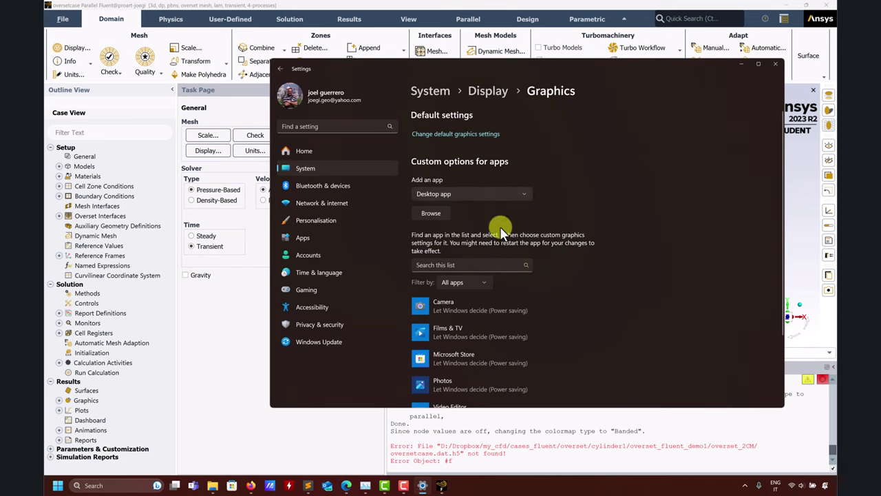
pyautogui.scroll(-2, 591, 234)
pyautogui.scroll(2, 651, 225)
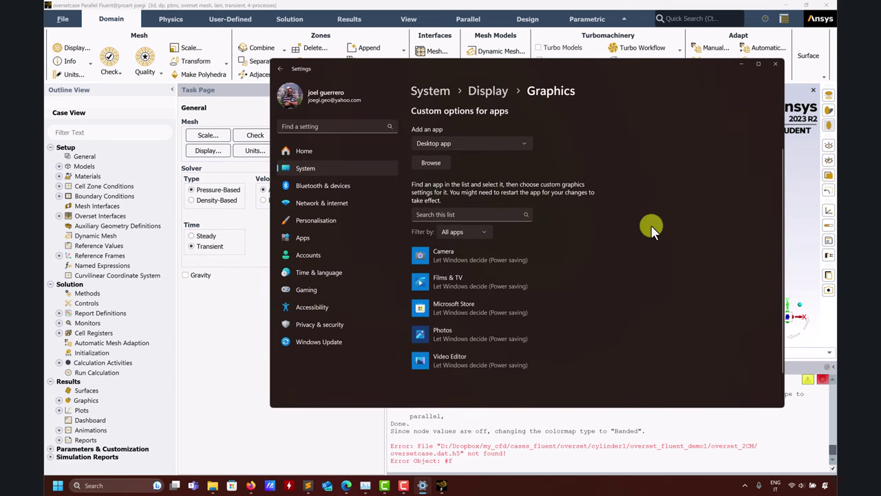
pyautogui.click(775, 68)
pyautogui.click(531, 254)
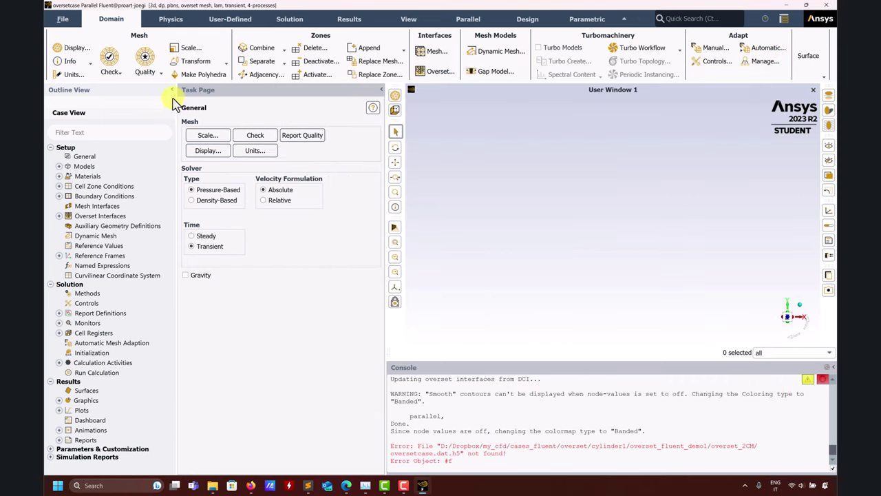
# Step: Initialize the solution and start the calculation with 4000 time steps of 0.025 s, overwriting the existing report files instead of creating new ones
pyautogui.click(107, 353)
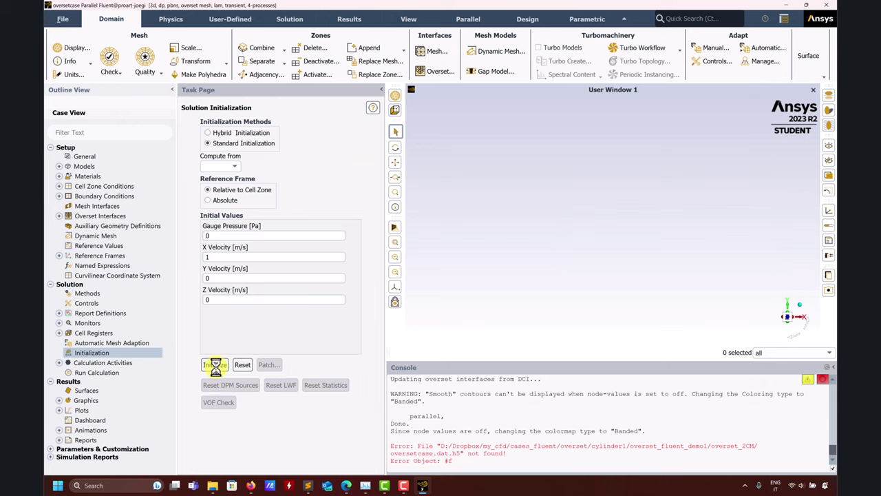
pyautogui.click(96, 371)
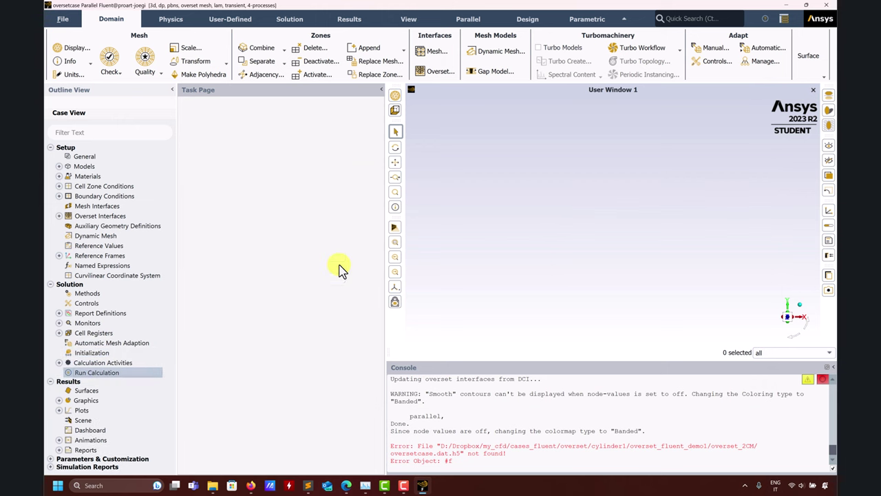
pyautogui.click(253, 369)
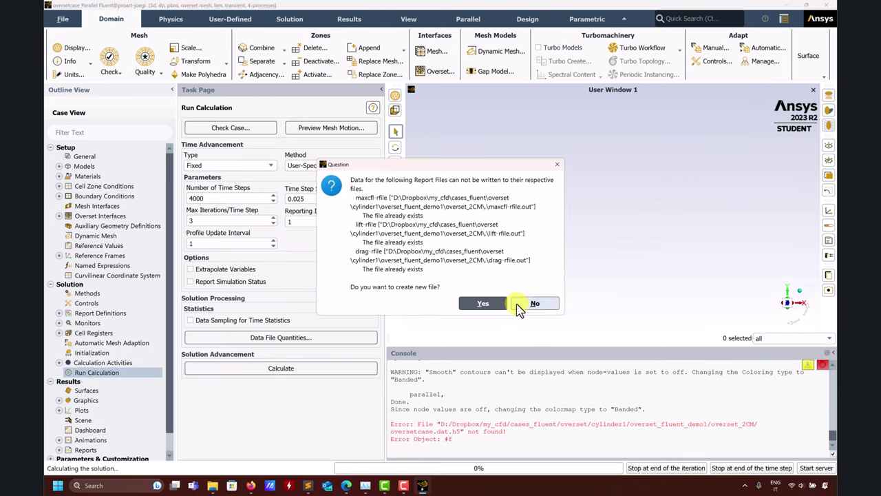
pyautogui.click(535, 304)
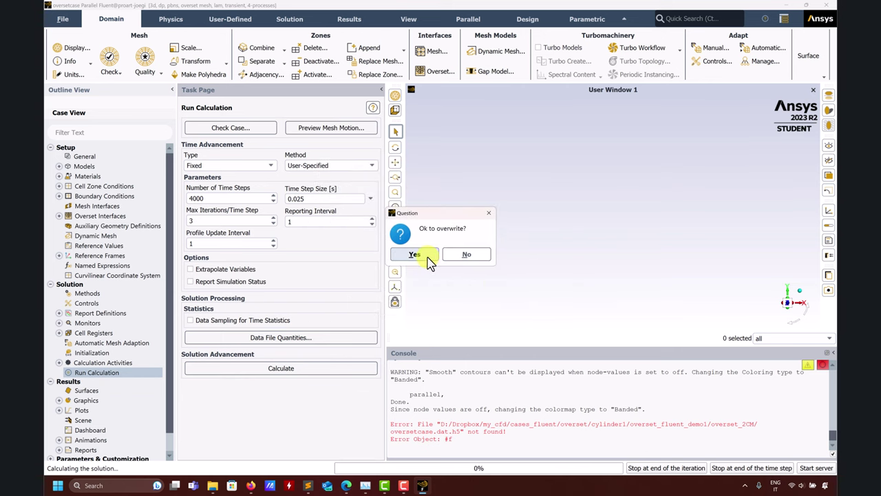
pyautogui.click(427, 256)
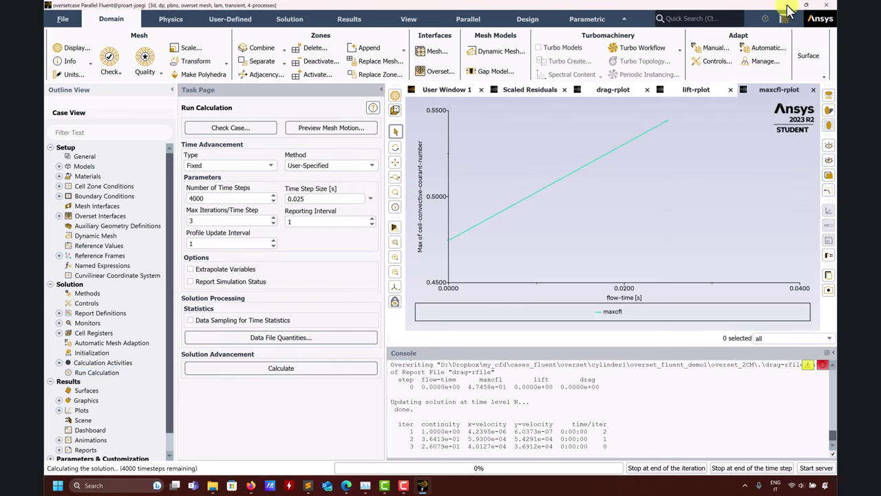
# Step: Minimize Fluent and examine the per-core CPU load and speed in Task Manager, placed over the Intel i9-13980HX specification page
pyautogui.click(806, 4)
pyautogui.click(591, 122)
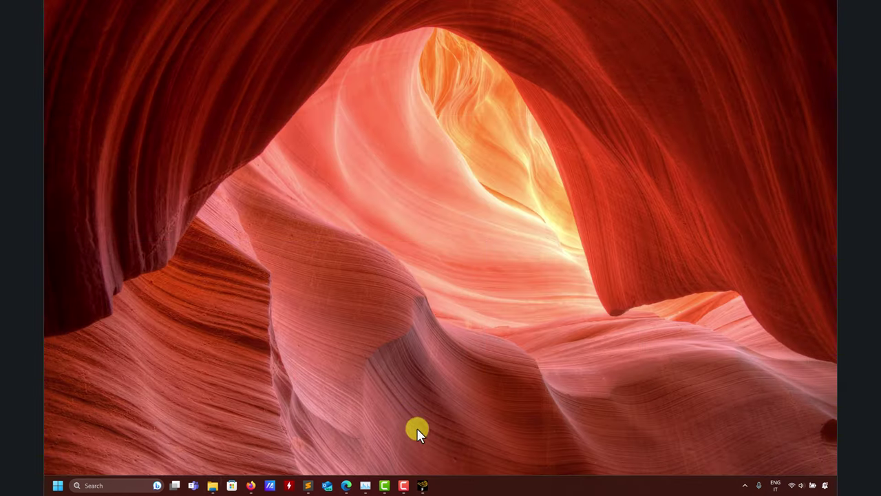
pyautogui.click(370, 486)
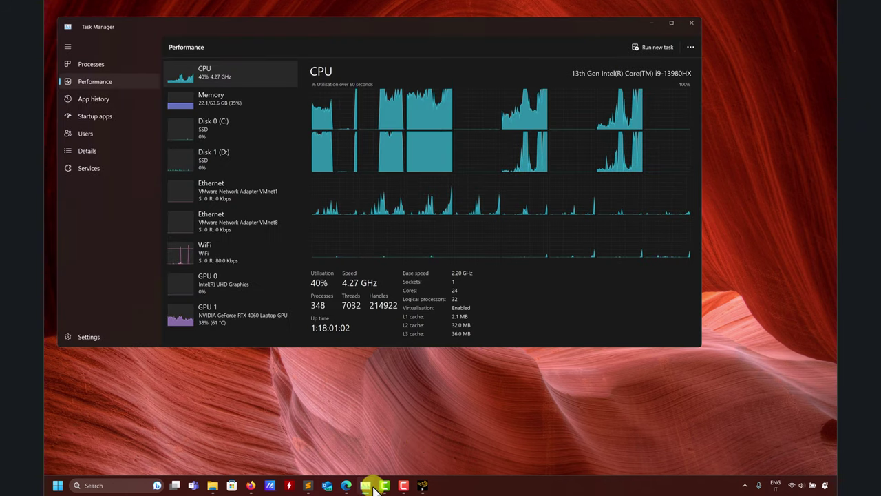
pyautogui.moveTo(422, 486)
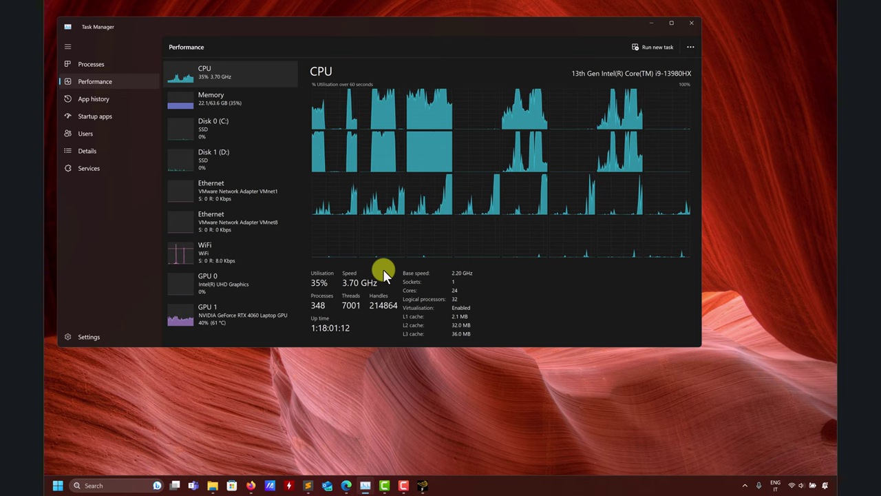
pyautogui.click(346, 485)
pyautogui.click(364, 485)
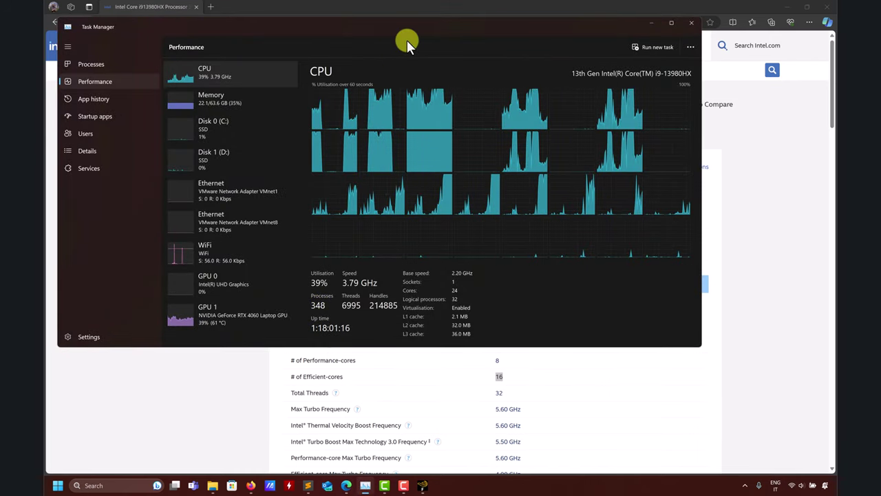
pyautogui.moveTo(286, 33); pyautogui.dragTo(376, 77)
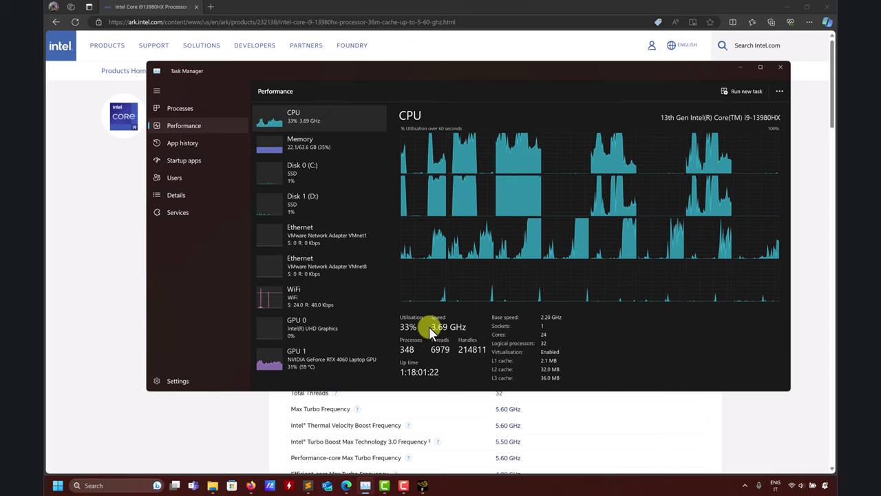
# Step: Compare the progress of the running Fluent calculation with the processor specifications and the core usage in Task Manager
pyautogui.click(404, 486)
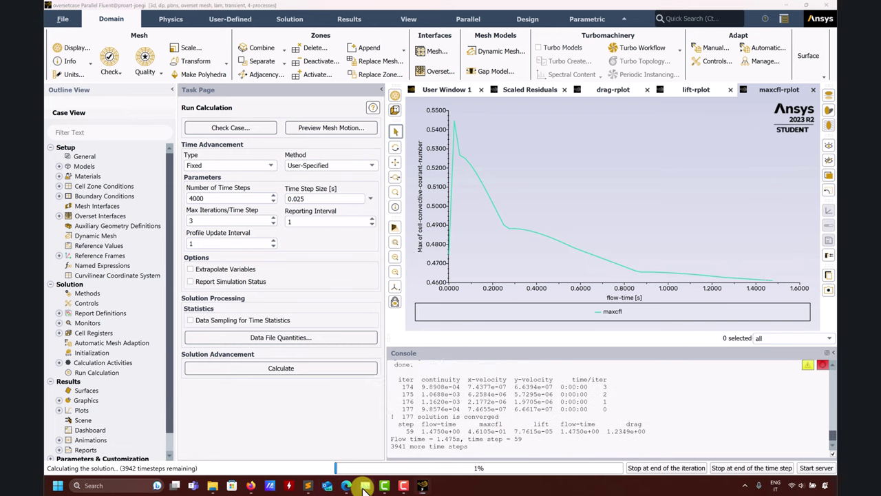
pyautogui.click(364, 486)
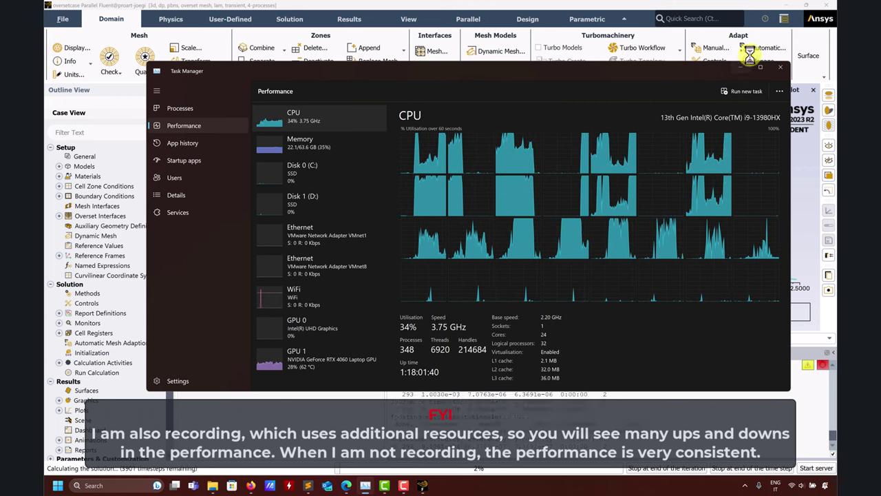
pyautogui.click(806, 5)
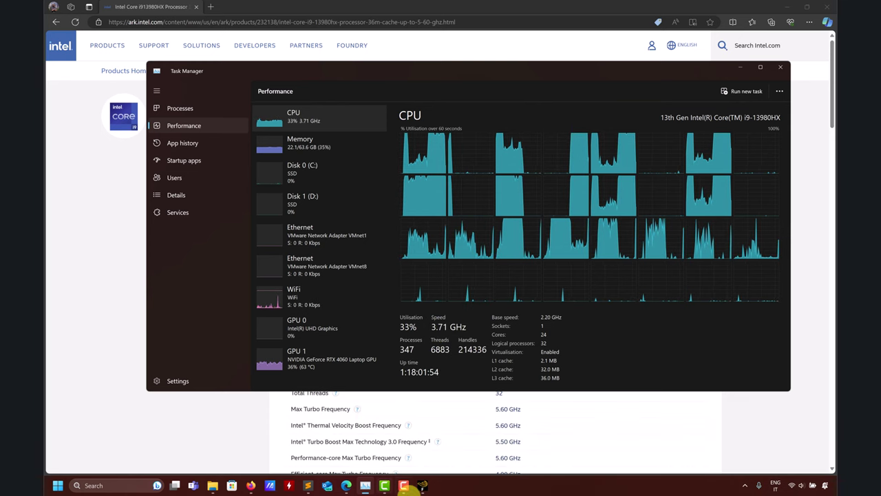
pyautogui.click(423, 485)
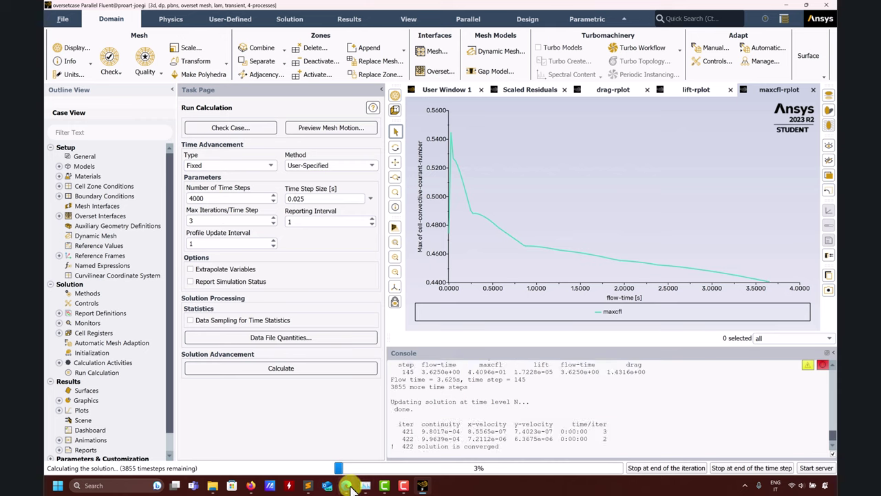
pyautogui.click(346, 485)
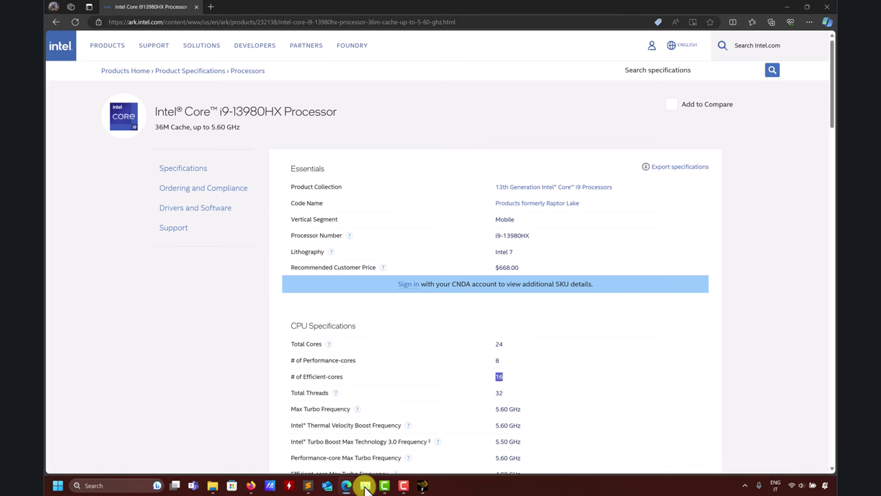
pyautogui.click(366, 485)
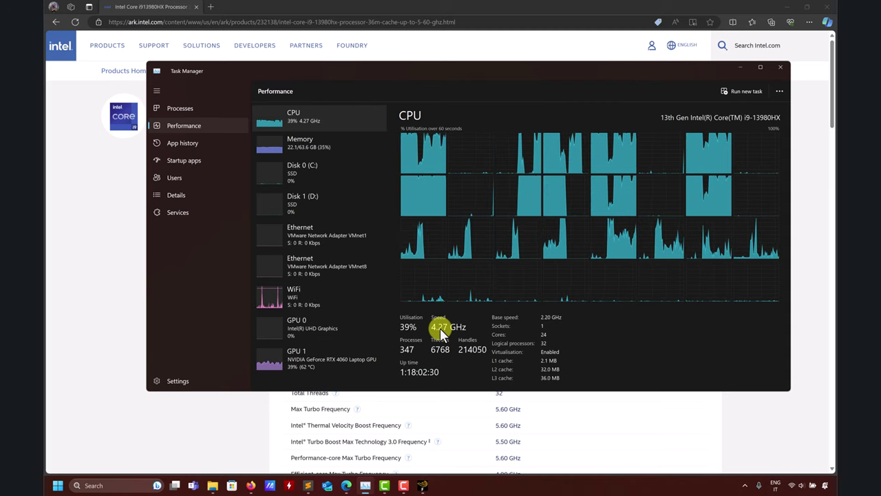
# Step: Show the detailed process list in Task Manager and filter it by "fl" to isolate the Fluent processes
pyautogui.click(183, 195)
pyautogui.click(421, 72)
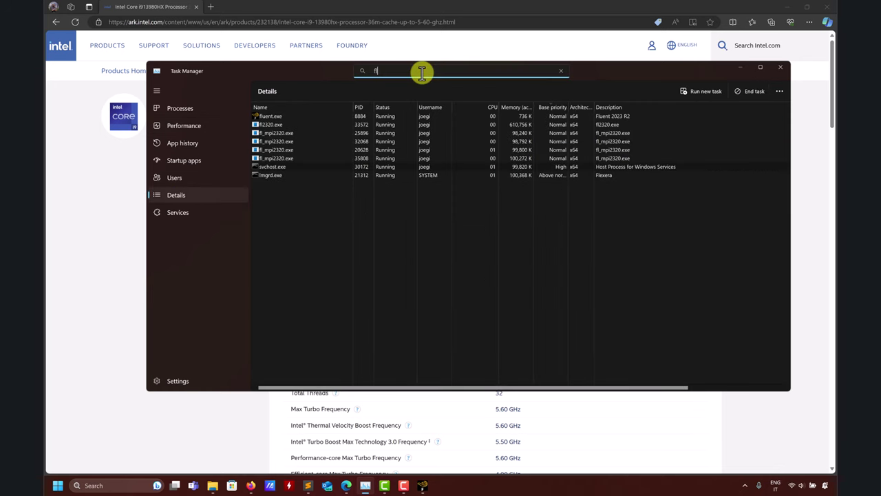
pyautogui.press('BackSpace')
pyautogui.press('BackSpace')
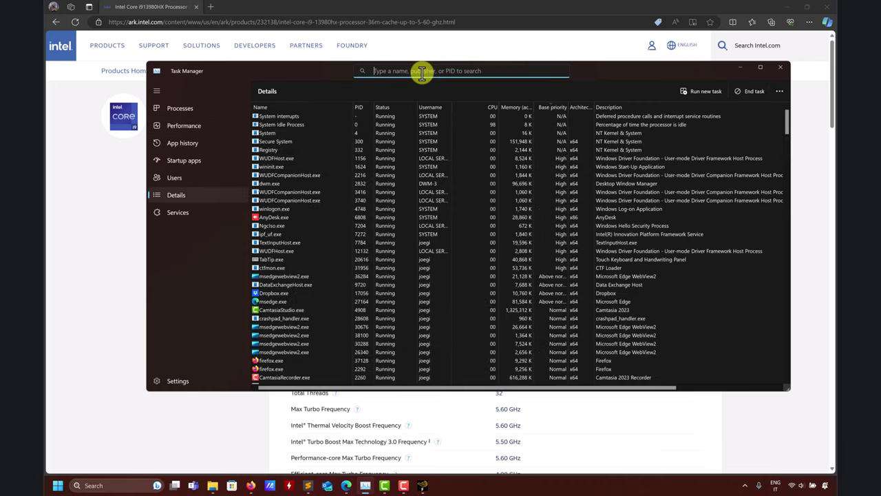
pyautogui.click(174, 194)
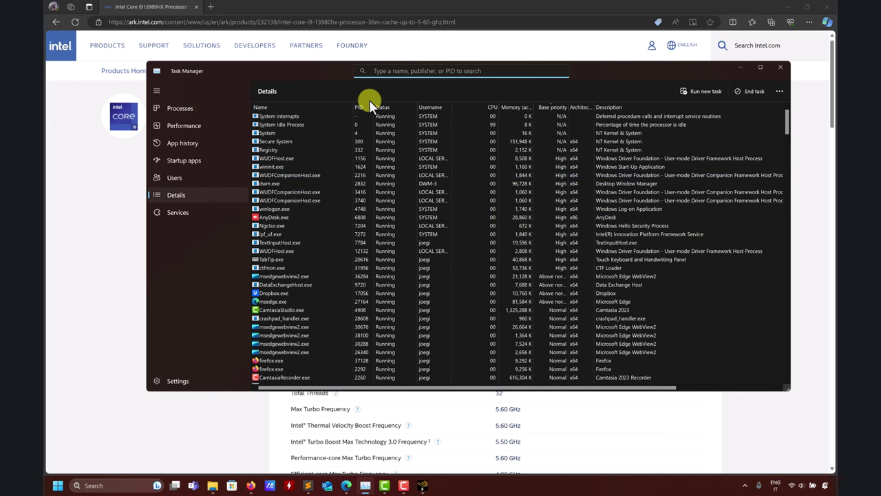
pyautogui.write('fl')
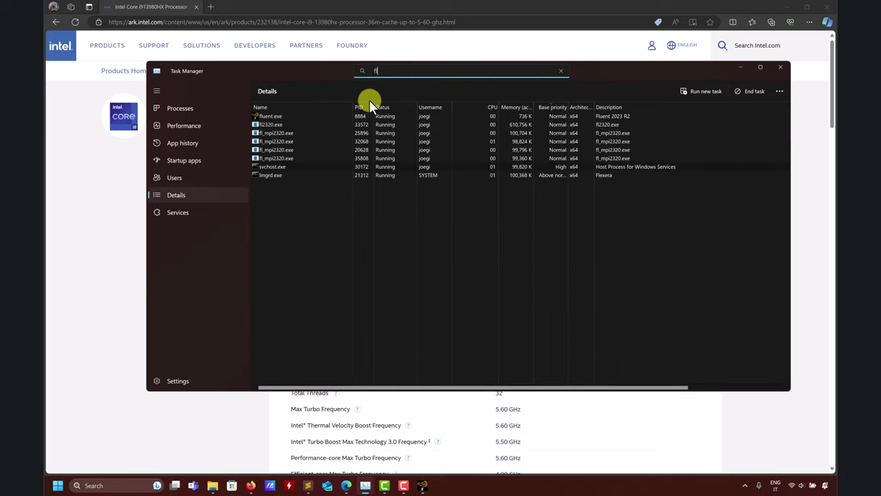
# Step: Set the priority of the first fl_mpi2320.exe process to High and confirm the change
pyautogui.rightClick(274, 131)
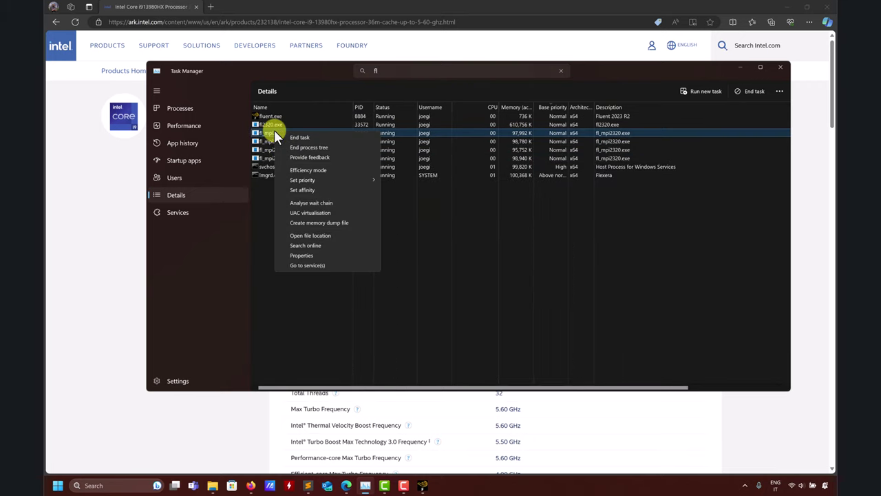
pyautogui.moveTo(303, 181)
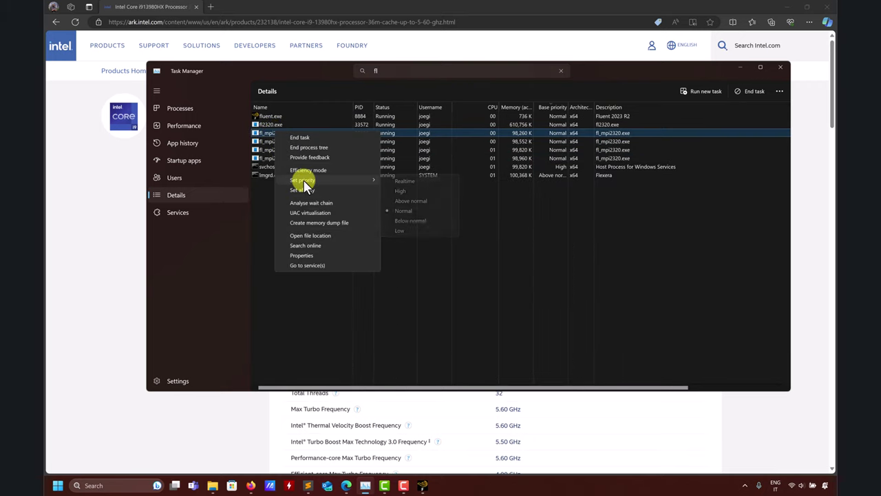
pyautogui.click(412, 191)
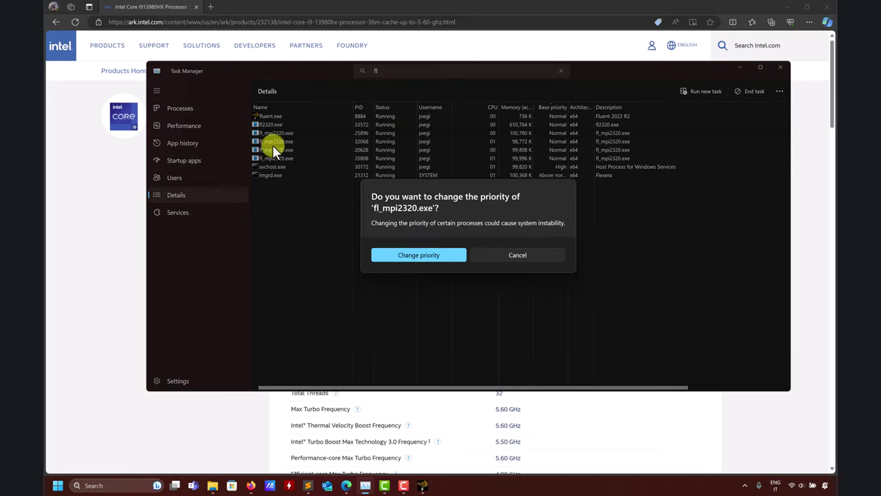
pyautogui.click(449, 260)
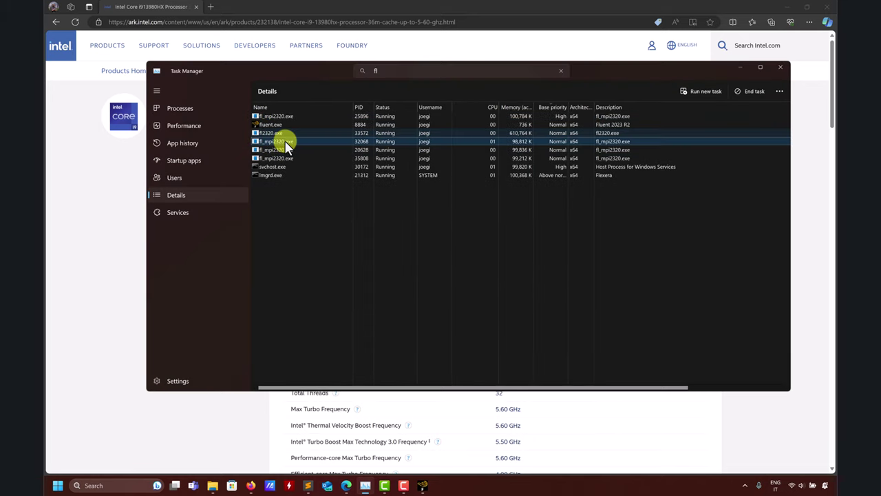
# Step: Set the priority of the fl_mpi2320.exe process with PID 32068 to High and confirm the change
pyautogui.rightClick(285, 142)
pyautogui.moveTo(348, 193)
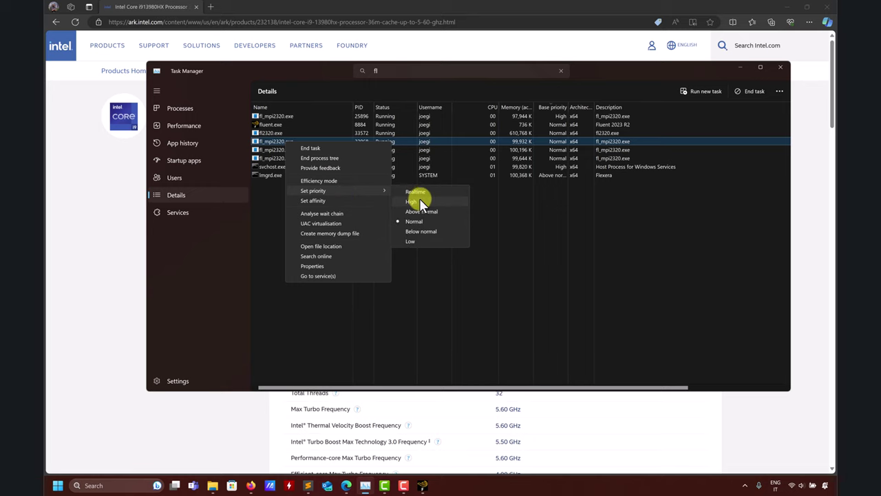
pyautogui.click(417, 201)
pyautogui.click(426, 249)
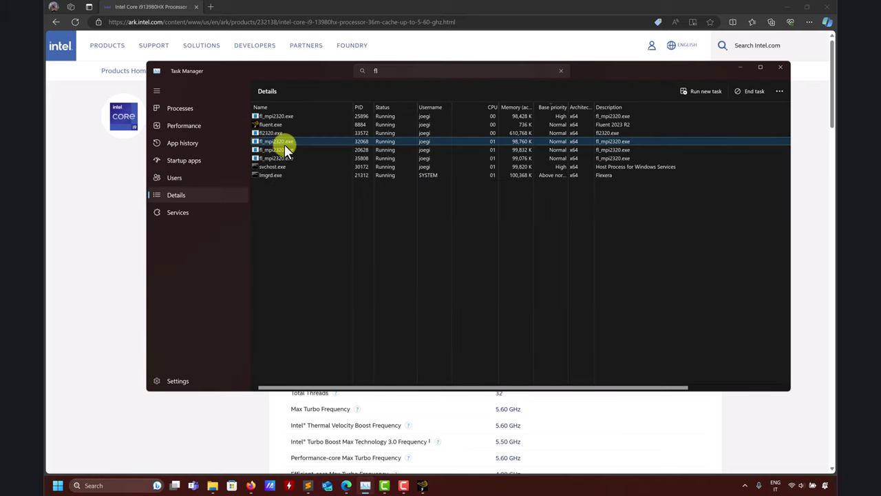
# Step: Set the priority of the fl_mpi2320.exe process with PID 20628 to High and confirm the change
pyautogui.click(280, 148)
pyautogui.rightClick(282, 151)
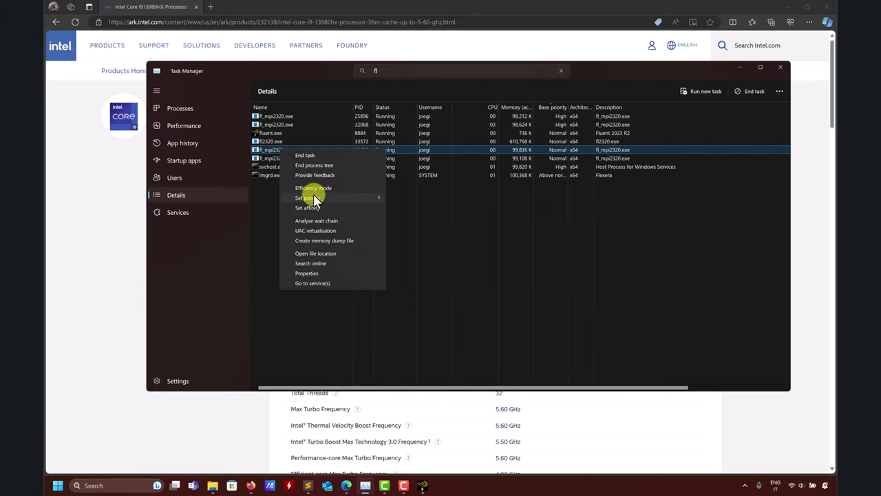
pyautogui.moveTo(318, 197)
pyautogui.click(406, 208)
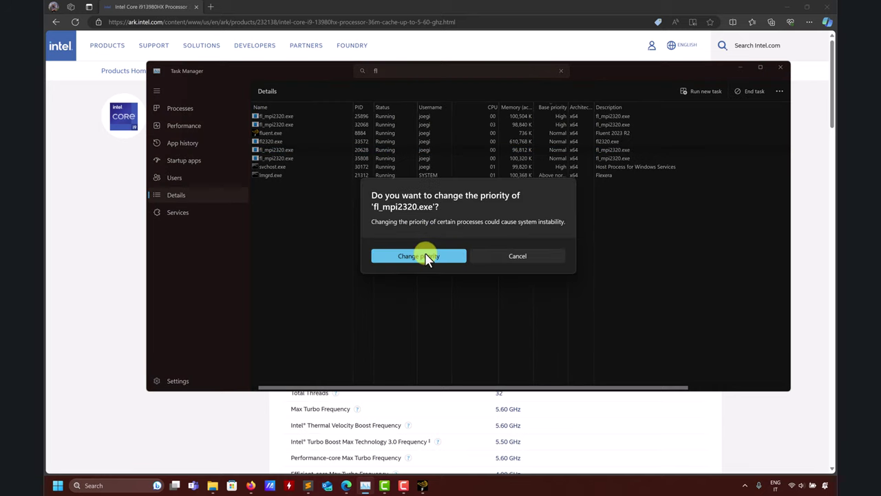
pyautogui.click(427, 253)
# Step: Set the priority of the fl_mpi2320.exe process with PID 35808 to High and confirm the change
pyautogui.click(273, 160)
pyautogui.rightClick(273, 159)
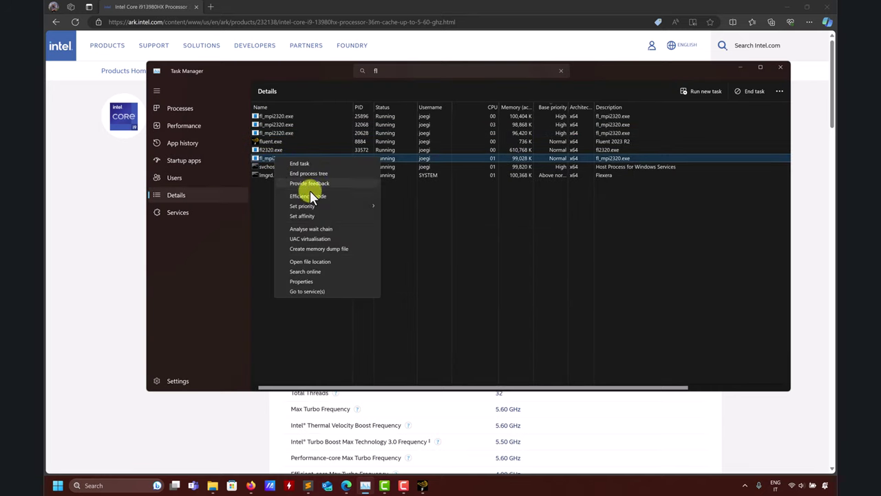
pyautogui.moveTo(325, 204)
pyautogui.click(416, 220)
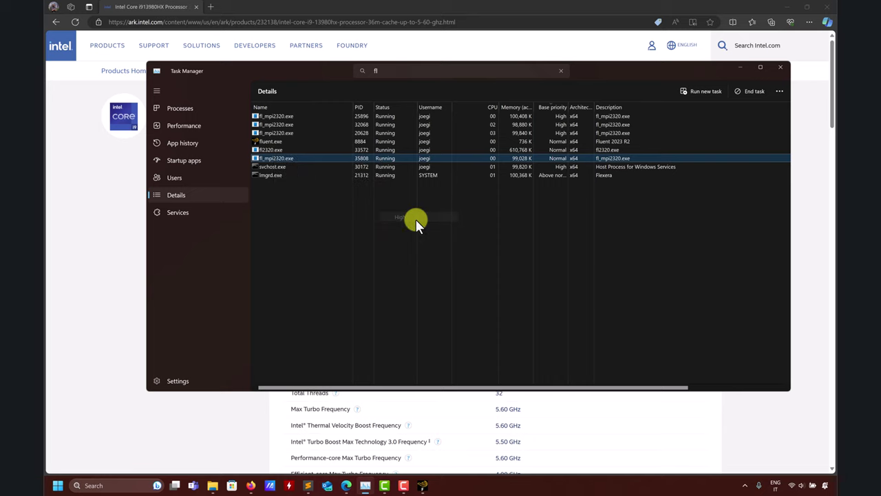
pyautogui.click(432, 256)
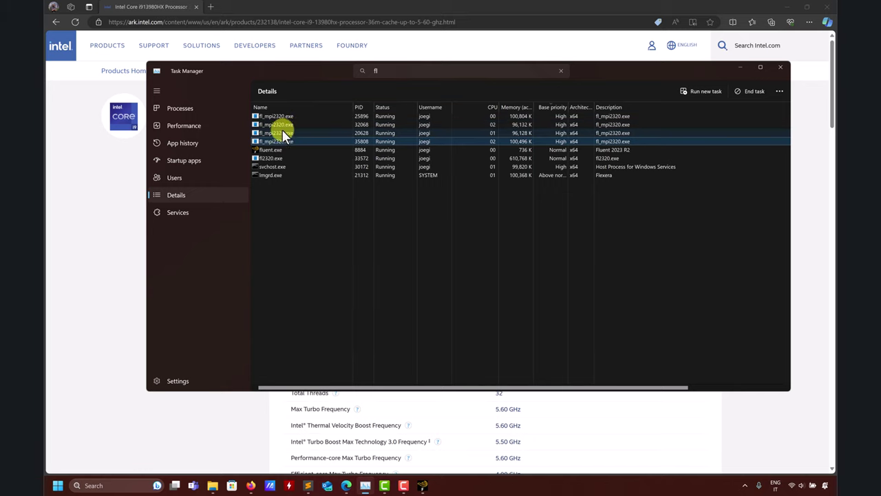
# Step: Examine the per-core CPU load and speed in Task Manager with all four Fluent solver processes at High priority
pyautogui.click(366, 485)
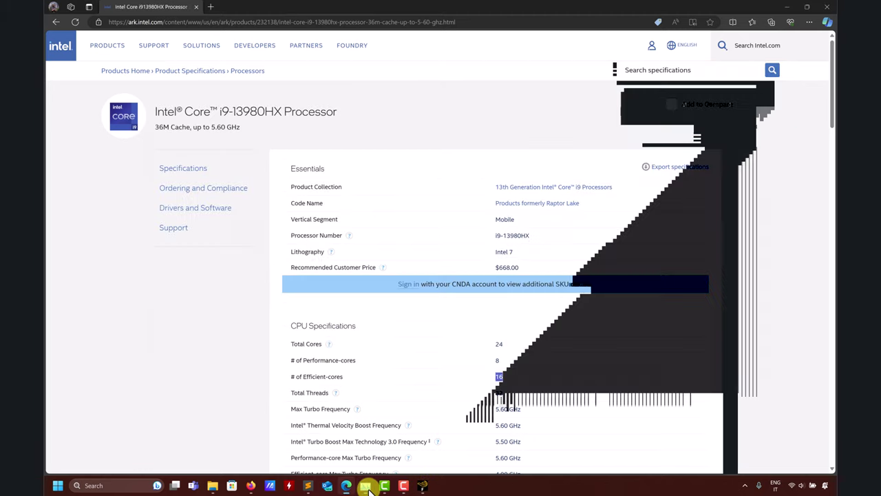
pyautogui.click(366, 485)
pyautogui.click(192, 112)
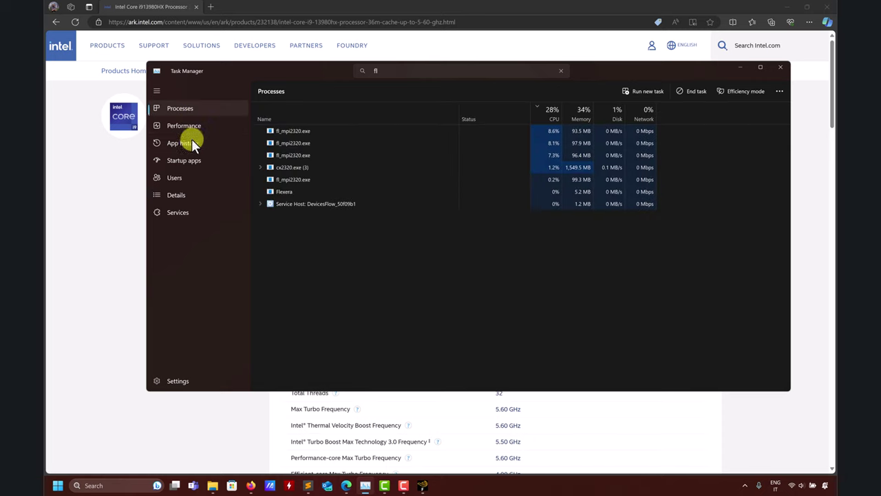
pyautogui.click(190, 123)
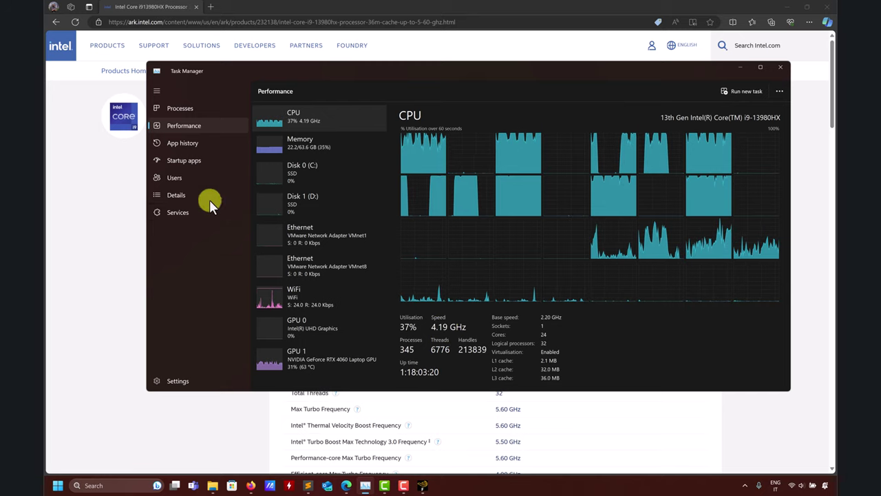
# Step: Open the processor affinity of the fl_mpi2320.exe process with PID 35808 and deselect all processors
pyautogui.click(187, 195)
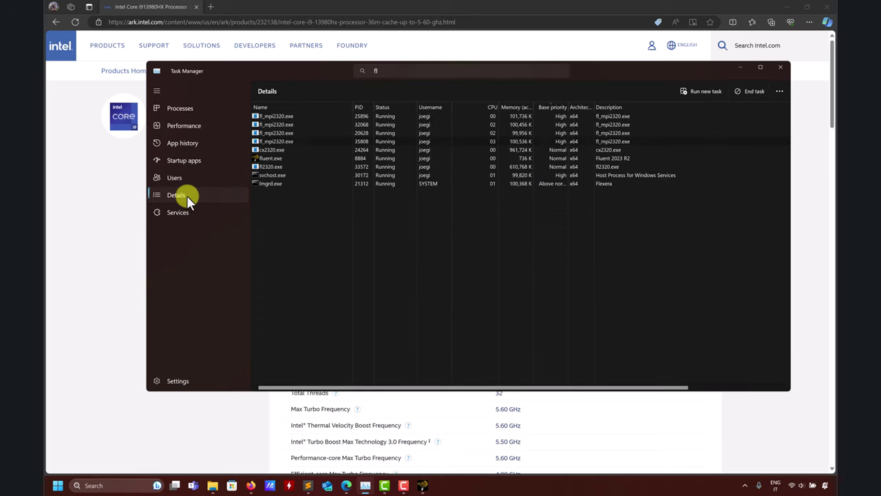
pyautogui.rightClick(280, 141)
pyautogui.click(305, 200)
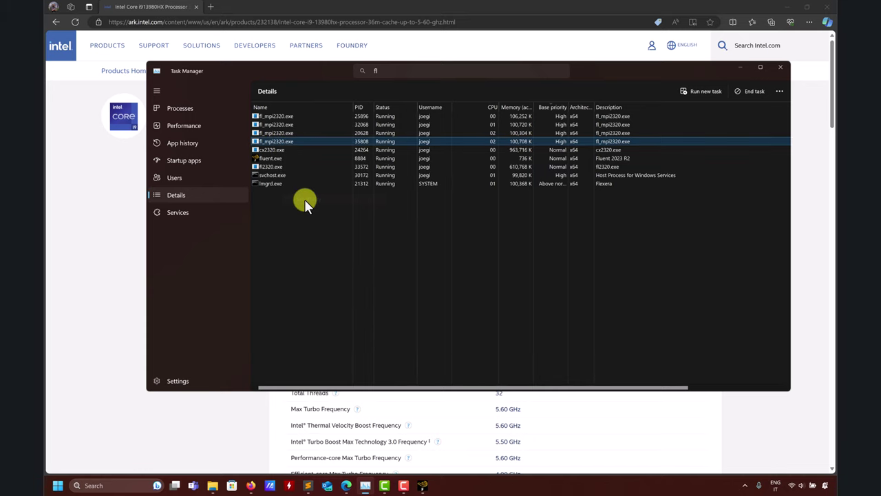
pyautogui.scroll(1, 459, 219)
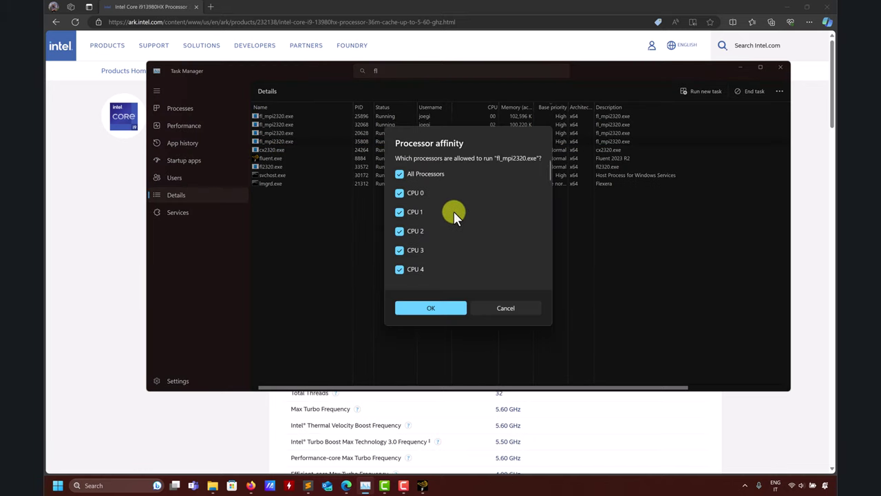
pyautogui.click(401, 175)
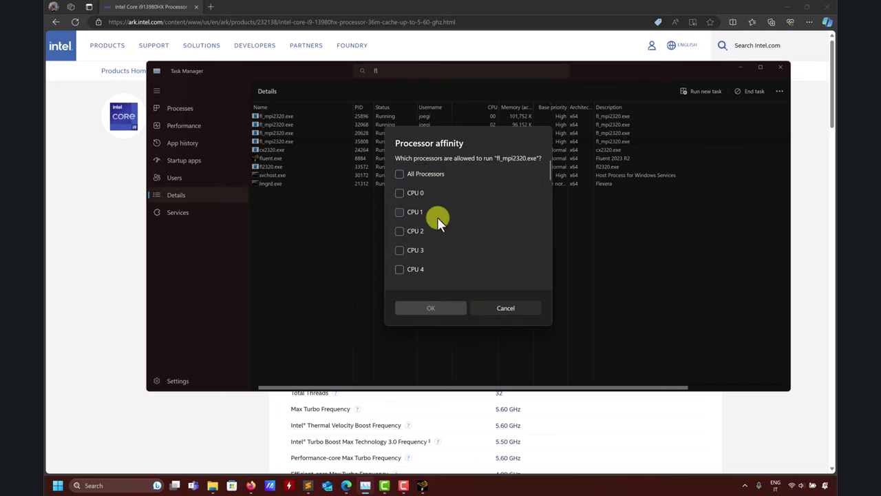
pyautogui.scroll(-9, 449, 220)
pyautogui.scroll(9, 450, 220)
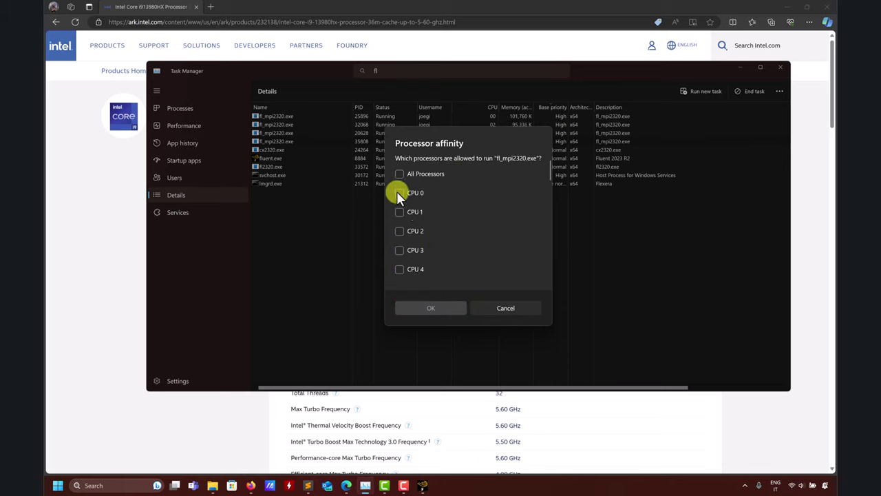
# Step: Allow this fl_mpi2320.exe process to run only on CPU 0, CPU 1, CPU 2 and CPU 3 and apply the affinity
pyautogui.click(399, 193)
pyautogui.click(398, 230)
pyautogui.scroll(-1, 400, 236)
pyautogui.click(400, 237)
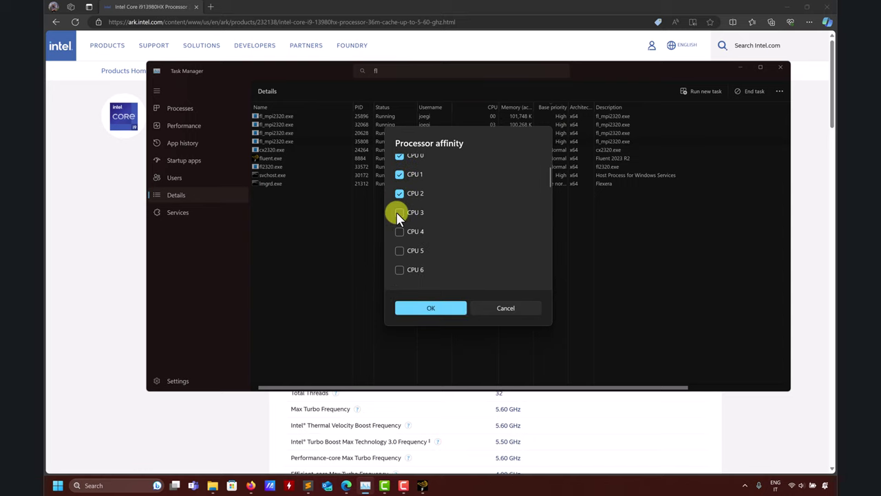
pyautogui.scroll(1, 396, 211)
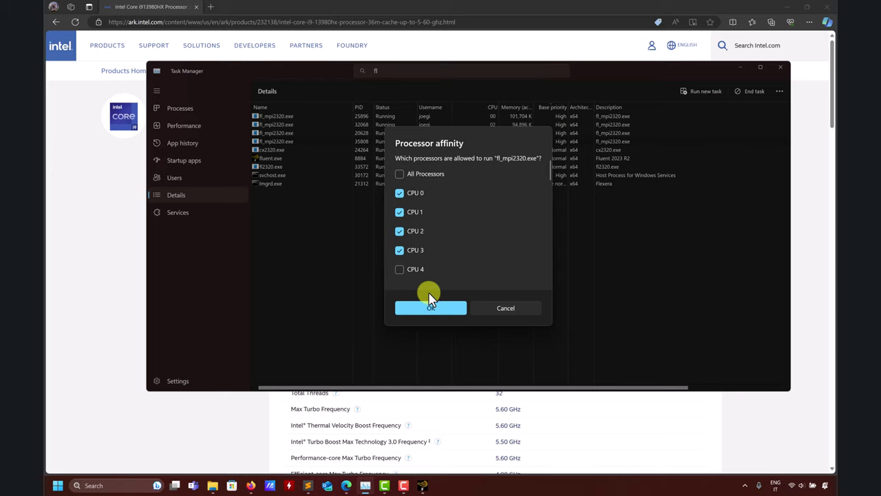
pyautogui.scroll(-3, 421, 209)
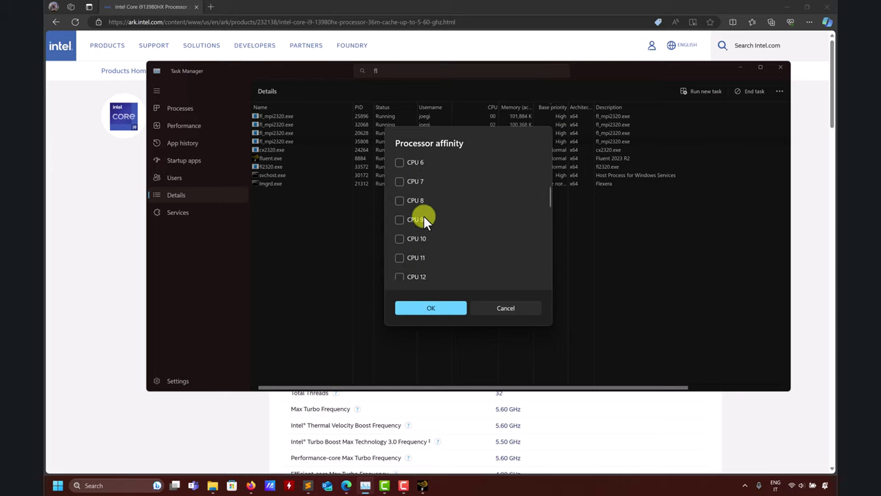
pyautogui.scroll(3, 423, 215)
pyautogui.click(431, 308)
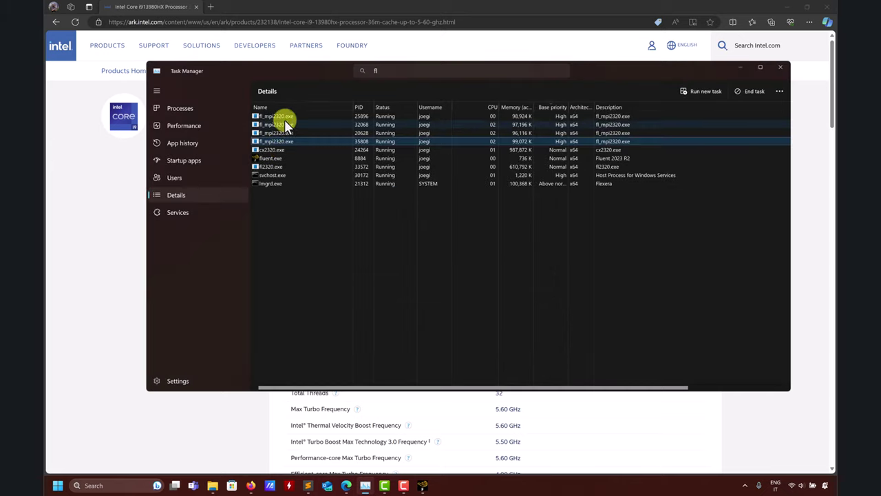
# Step: Restrict the processor affinity of the fl_mpi2320.exe process with PID 20628 to CPU 0 through CPU 3
pyautogui.click(286, 133)
pyautogui.rightClick(285, 133)
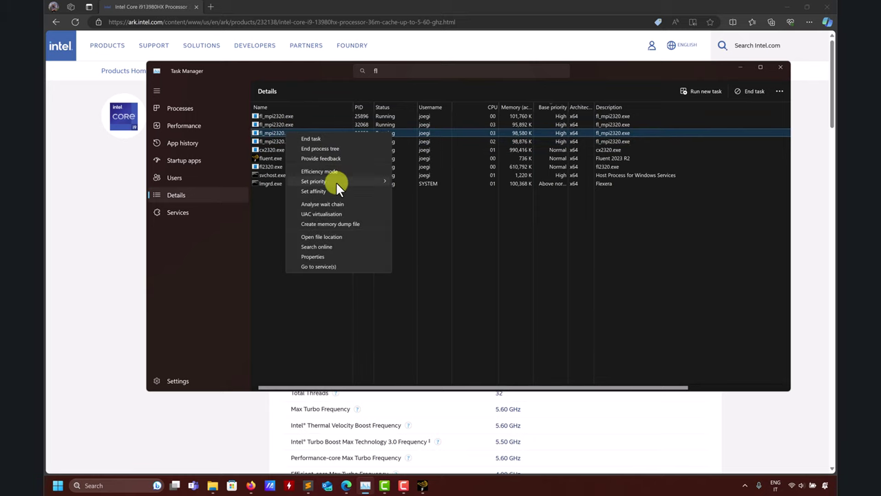
pyautogui.click(335, 190)
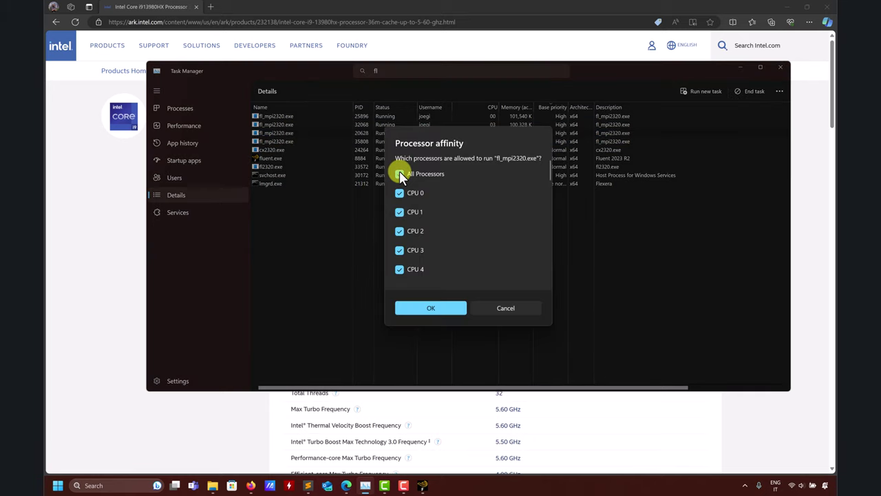
pyautogui.click(399, 173)
pyautogui.click(399, 212)
pyautogui.click(399, 230)
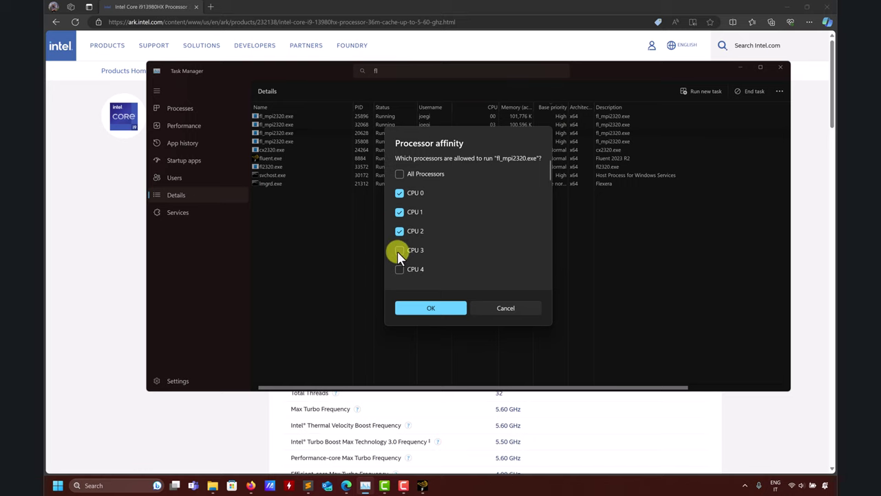
pyautogui.click(399, 250)
pyautogui.click(432, 308)
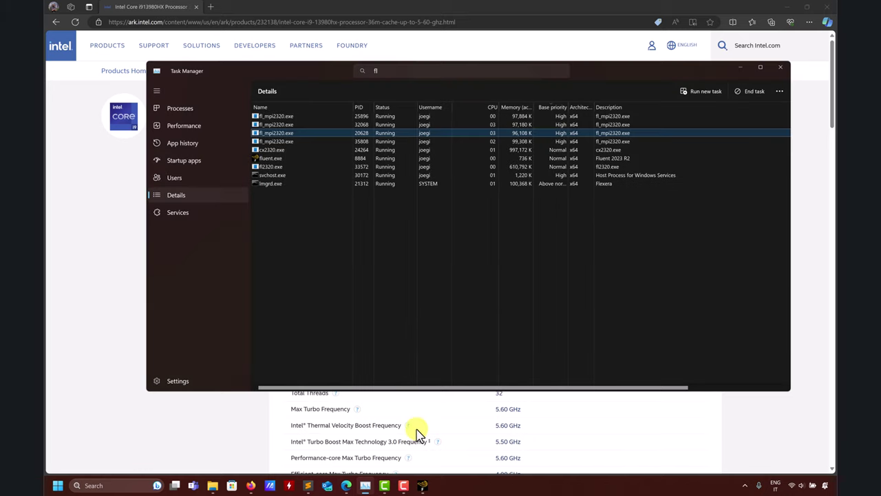
# Step: Examine the per-core CPU graphs and speed with the restricted processor affinity
pyautogui.click(365, 485)
pyautogui.click(367, 486)
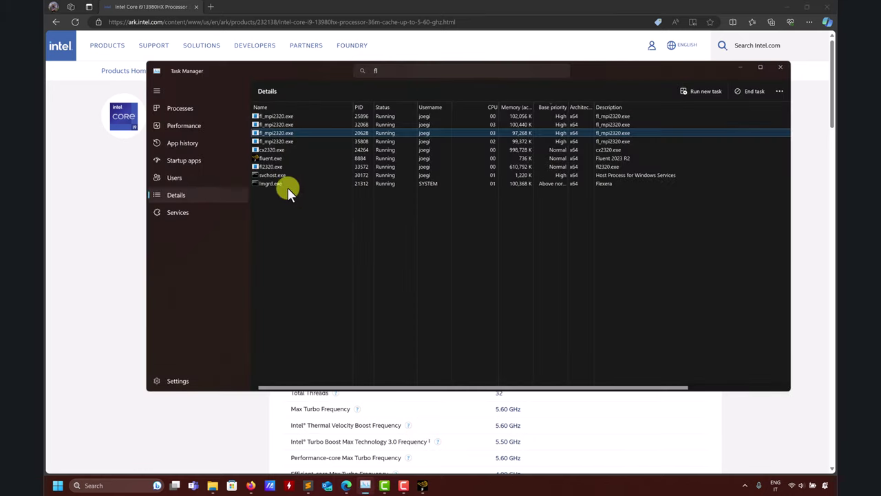
pyautogui.click(181, 130)
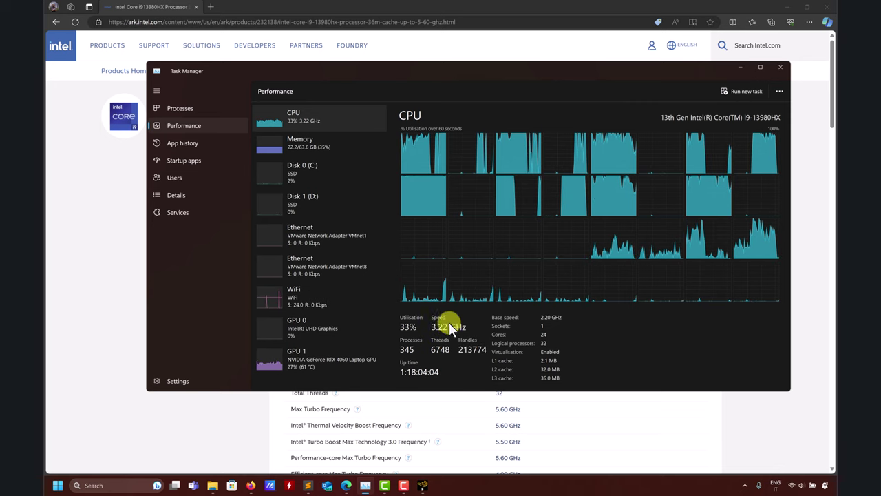
# Step: Minimize the browser and place a smaller Task Manager window over Fluent, keeping the calculation console visible
pyautogui.click(791, 7)
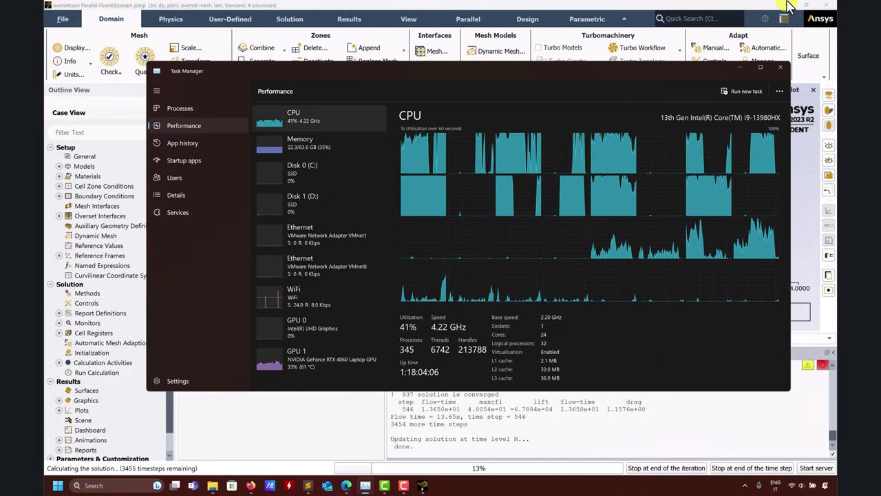
pyautogui.click(735, 7)
pyautogui.click(364, 485)
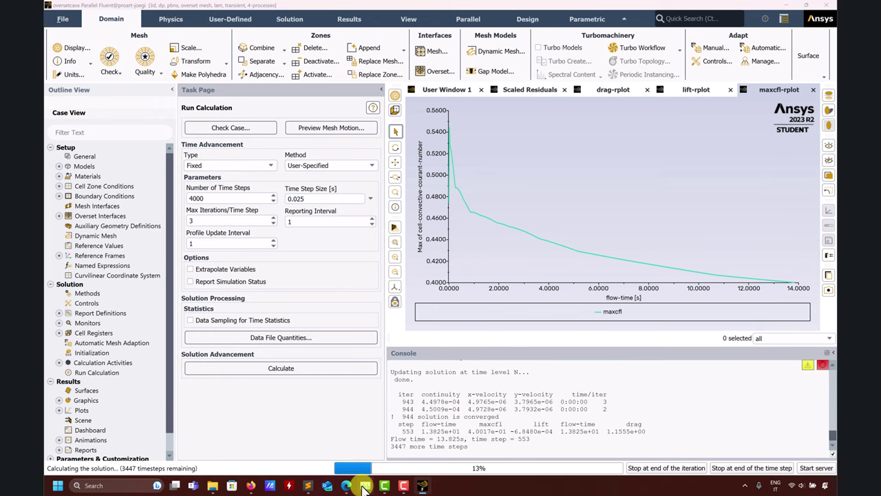
pyautogui.moveTo(597, 71); pyautogui.dragTo(530, 39)
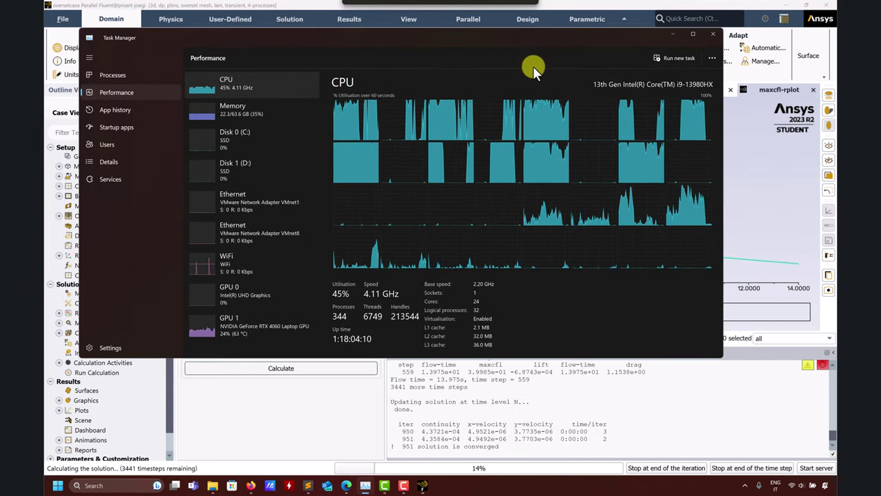
pyautogui.moveTo(723, 359); pyautogui.dragTo(584, 305)
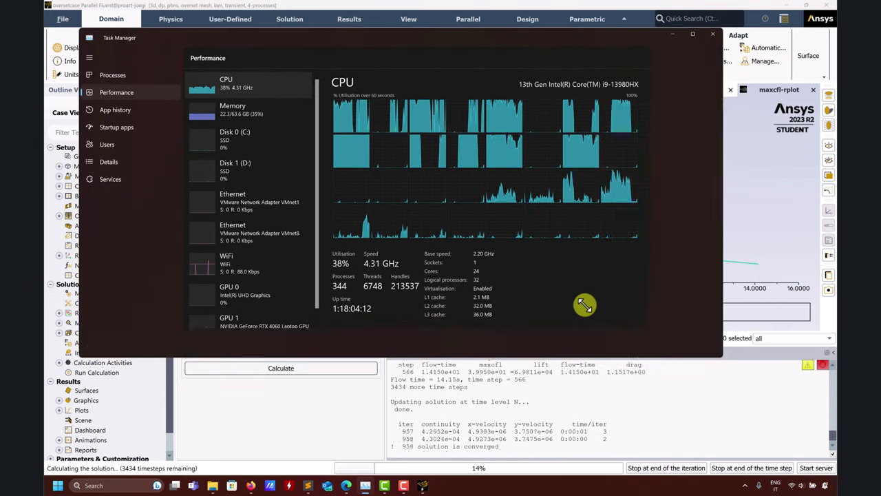
pyautogui.moveTo(659, 339); pyautogui.dragTo(674, 337)
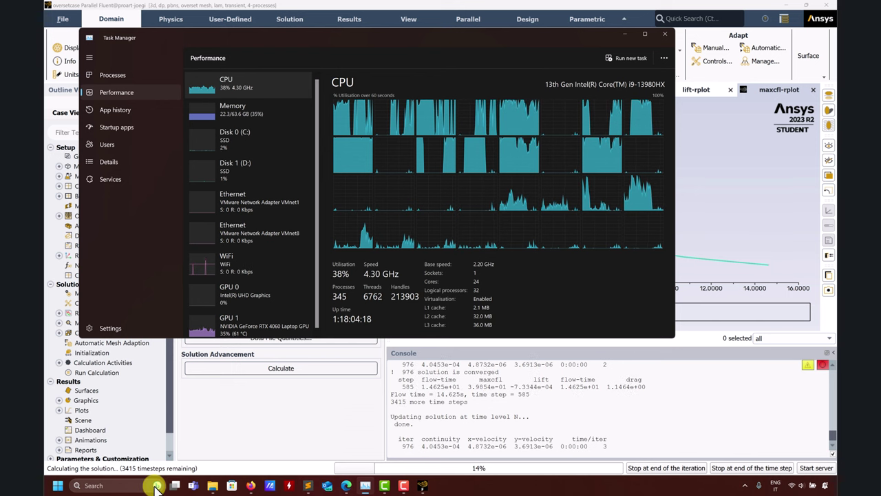
# Step: Set the Windows power mode to Best performance and return to Task Manager's CPU graphs over Fluent
pyautogui.click(120, 484)
pyautogui.write('po')
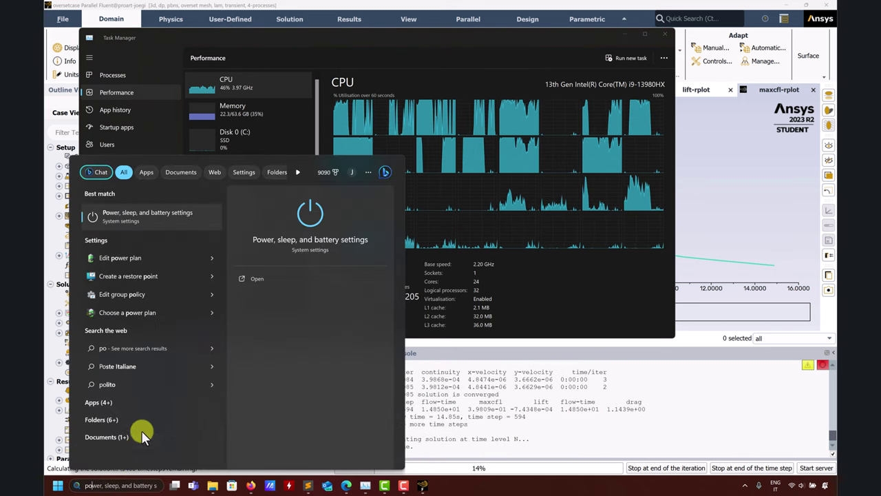
pyautogui.click(163, 217)
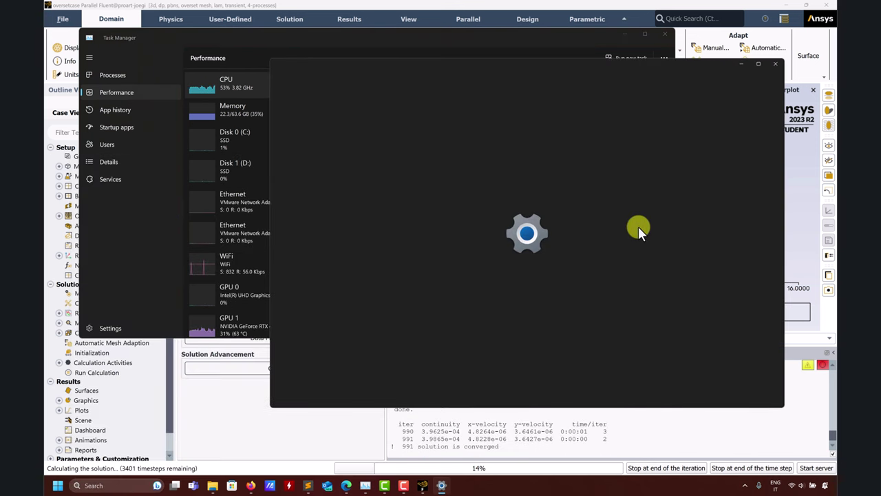
pyautogui.click(736, 314)
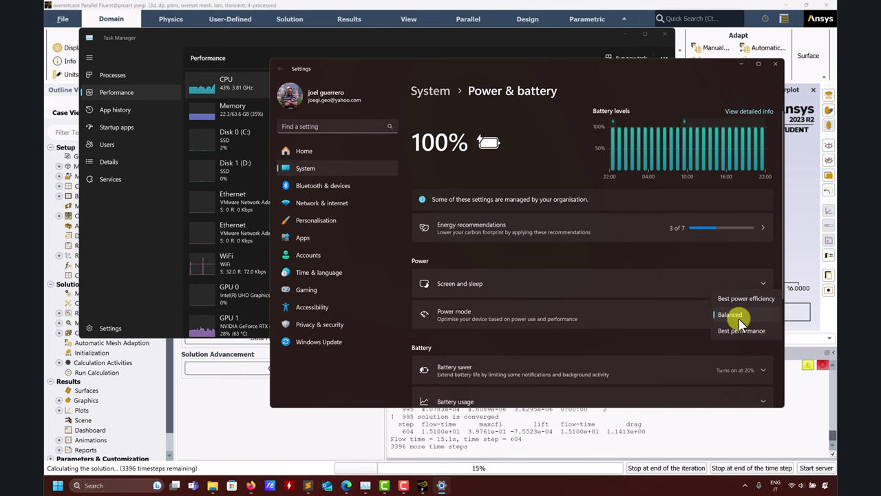
pyautogui.click(736, 329)
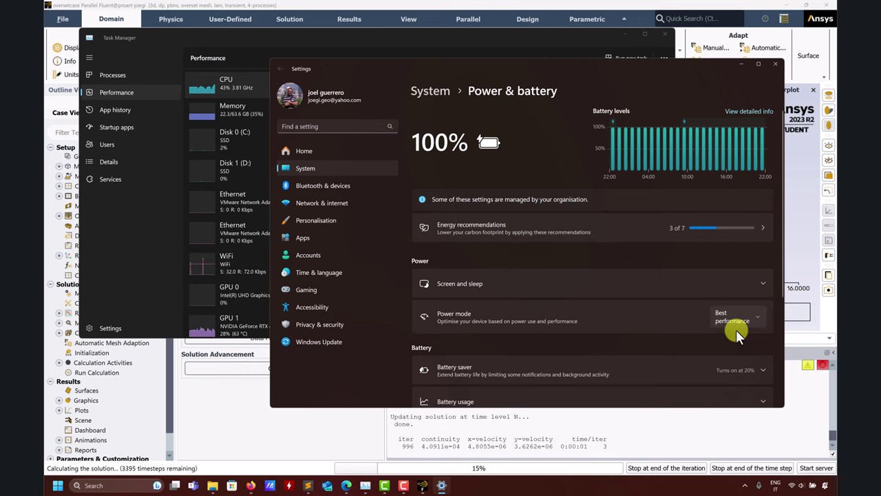
pyautogui.click(741, 63)
pyautogui.moveTo(522, 48)
pyautogui.mouseDown()
pyautogui.moveTo(497, 19)
pyautogui.moveTo(475, 41)
pyautogui.moveTo(132, 122)
pyautogui.moveTo(387, 59)
pyautogui.moveTo(532, 58)
pyautogui.mouseUp()
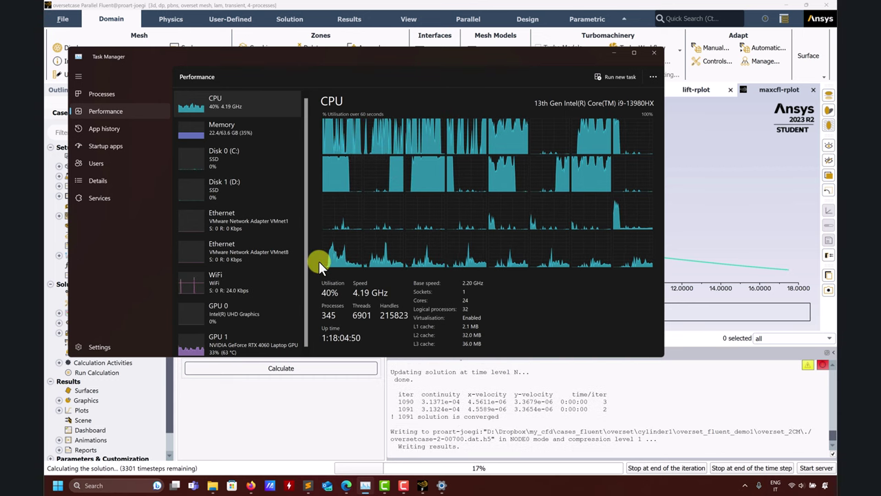
# Step: Stop the Fluent calculation at the end of the time step and bring Task Manager's CPU graphs in front of Fluent
pyautogui.click(731, 468)
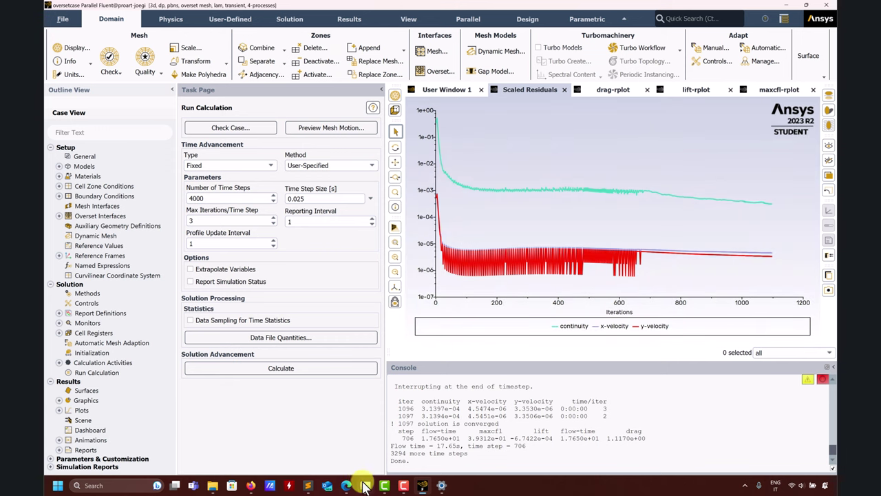
pyautogui.click(364, 485)
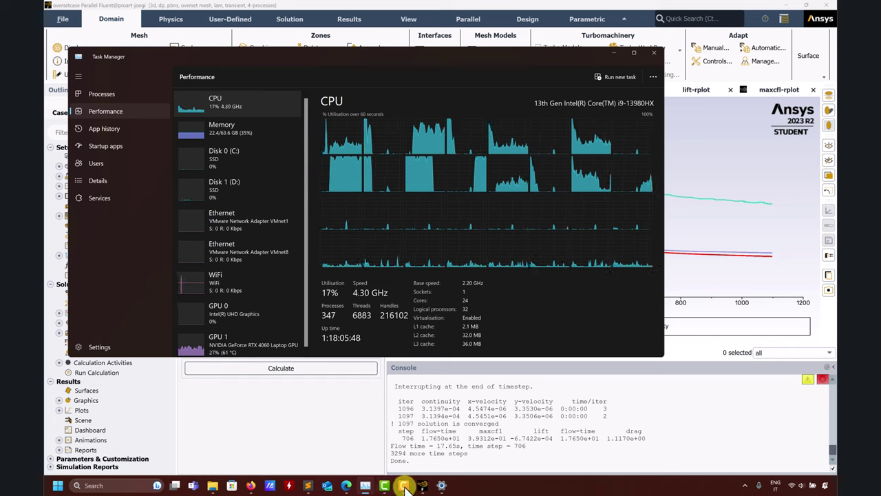
pyautogui.click(367, 485)
pyautogui.click(367, 485)
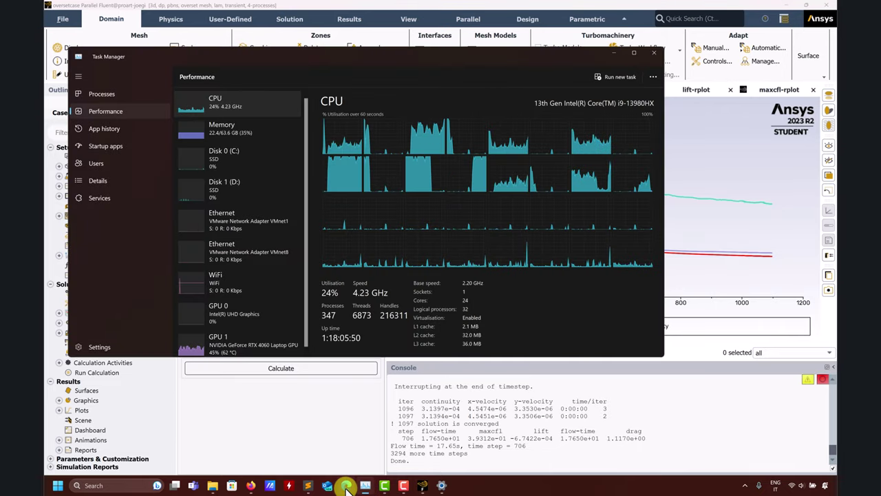
# Step: Check the number of Efficient-cores in the browser's processor specifications and minimize the browser
pyautogui.click(344, 485)
pyautogui.scroll(-3, 374, 363)
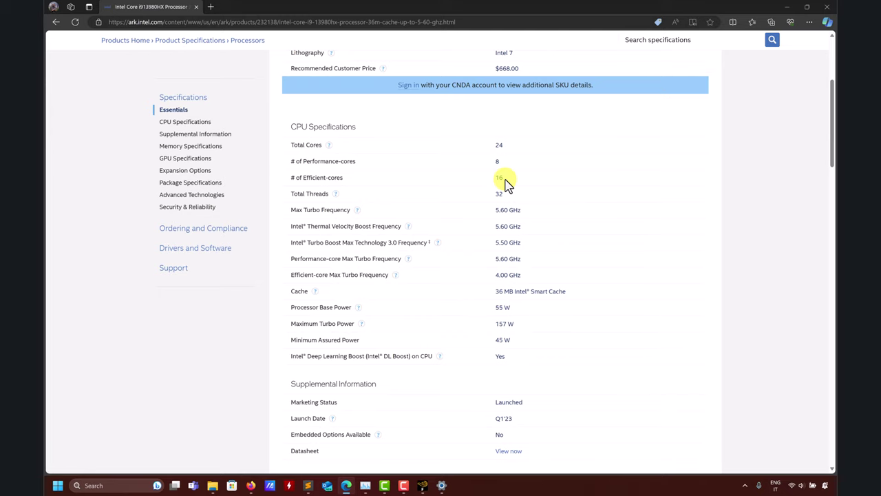
pyautogui.moveTo(505, 183); pyautogui.dragTo(486, 183)
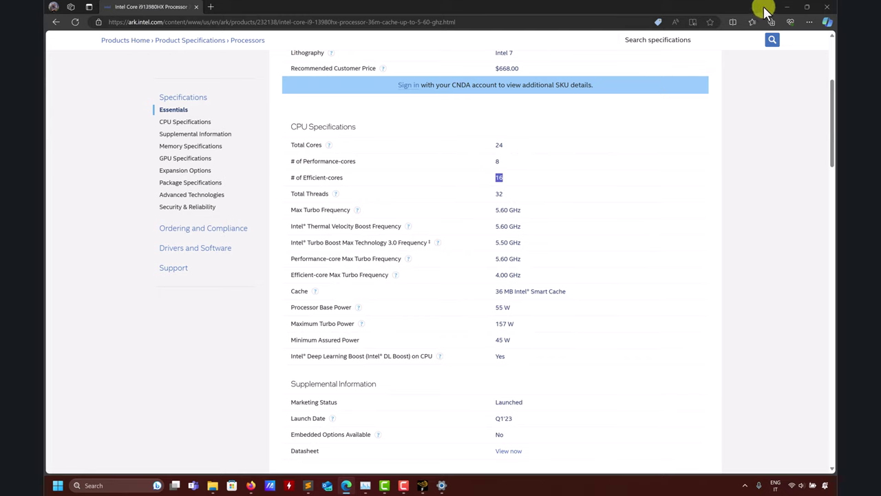
pyautogui.click(787, 6)
# Step: Minimize Task Manager and exit Fluent
pyautogui.click(610, 52)
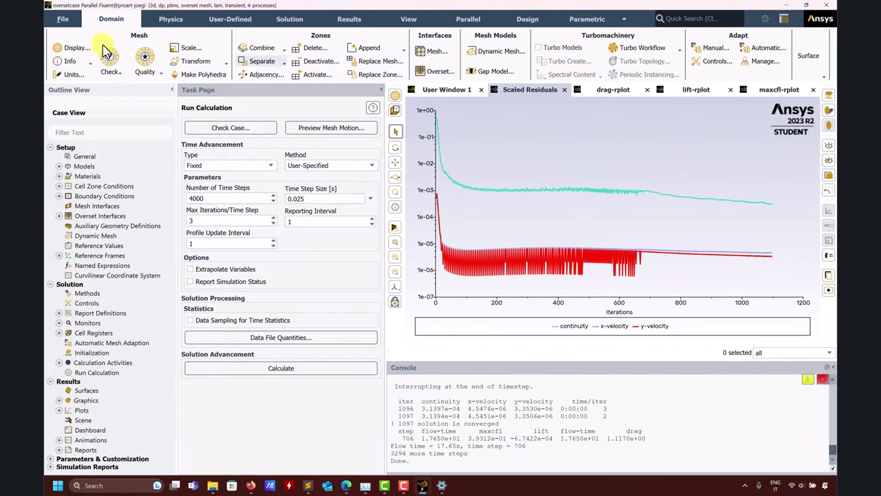
pyautogui.click(56, 22)
pyautogui.click(65, 218)
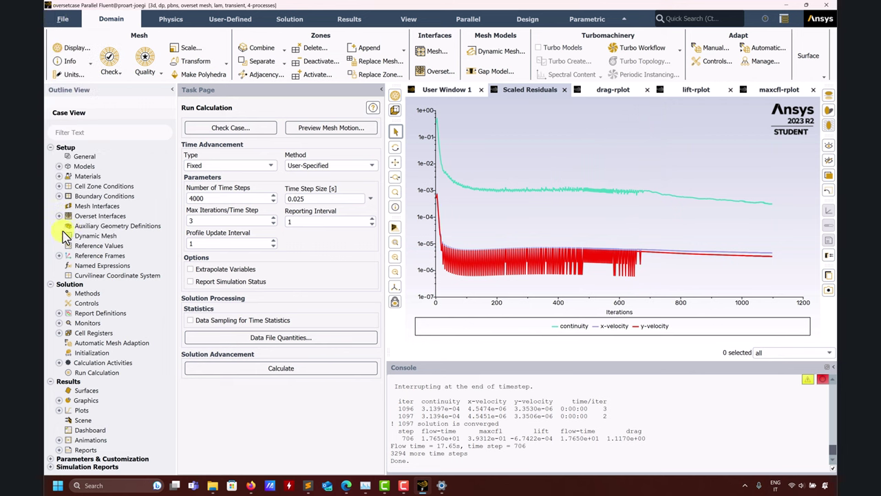
pyautogui.click(432, 255)
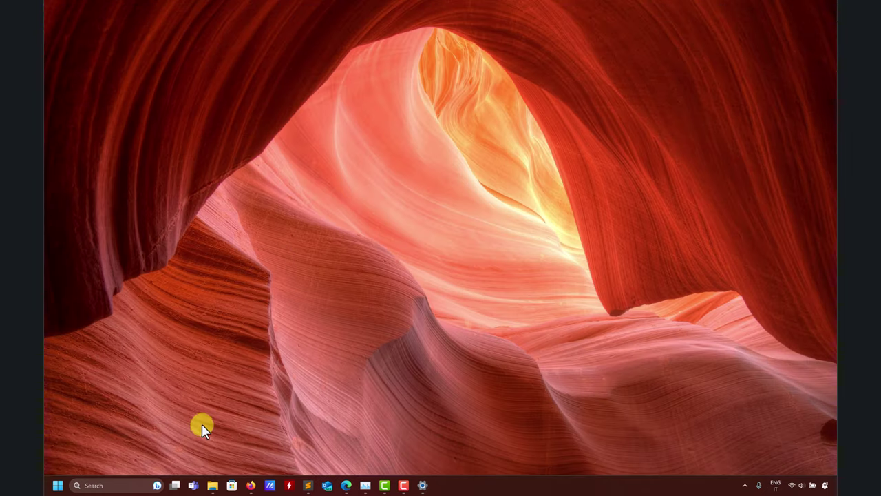
# Step: Launch Windows PowerShell and open a SUSEOF155FOAM-R1-USING session in a new terminal tab
pyautogui.click(88, 485)
pyautogui.write('po')
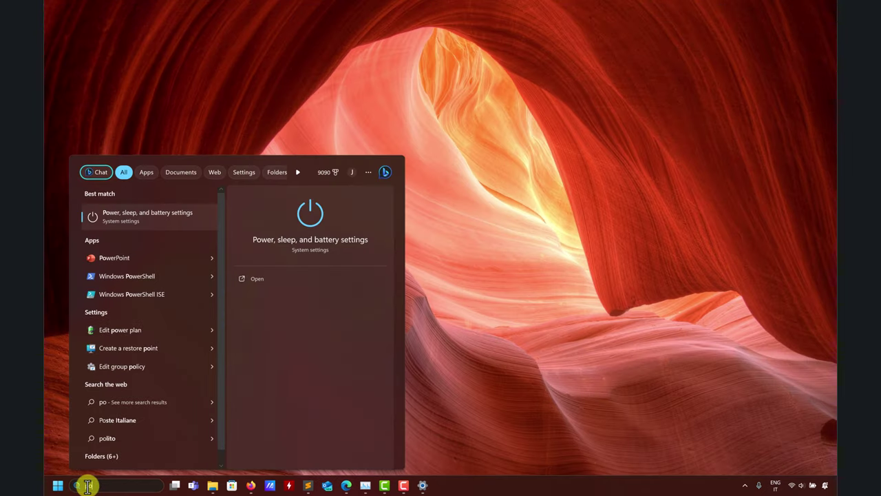
pyautogui.click(137, 276)
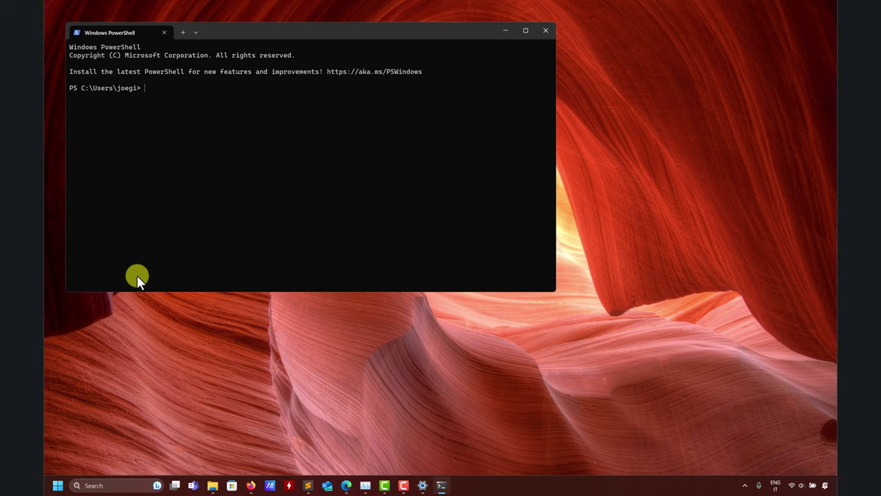
pyautogui.click(199, 31)
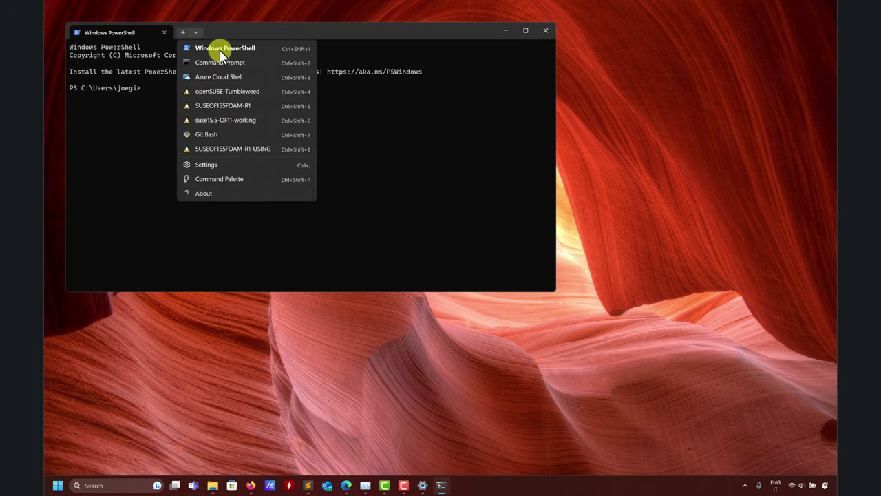
pyautogui.click(254, 148)
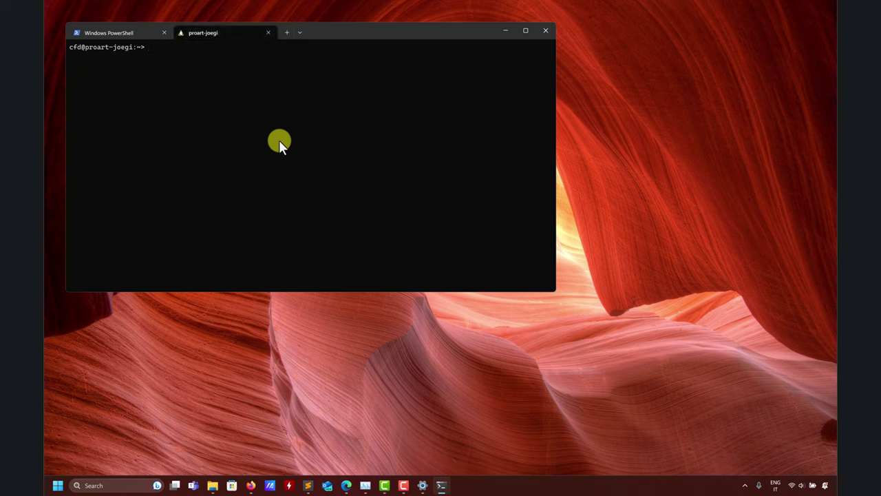
# Step: Load the OpenFOAM environment with of2312 and list the home directory
pyautogui.write('of23\\1')
pyautogui.write('1')
pyautogui.press('Return')
pyautogui.write('ls')
pyautogui.press('Return')
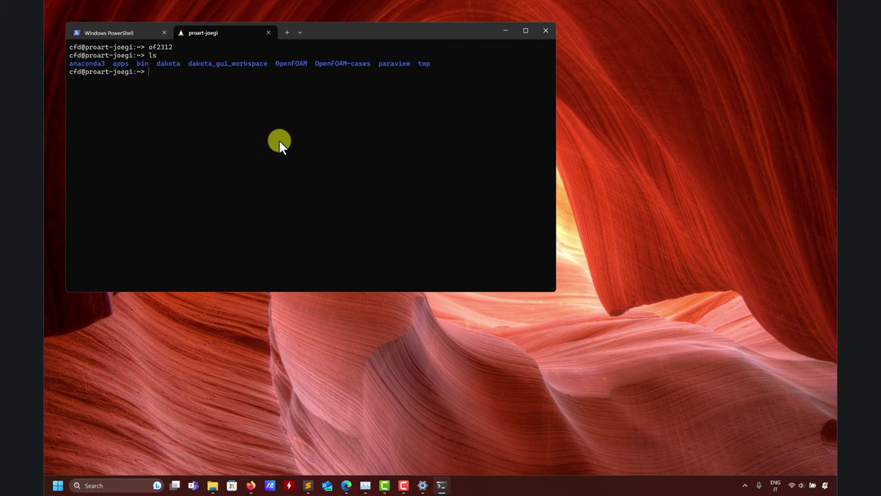
# Step: Change to the OpenFOAM-cases directory and list its contents
pyautogui.write('cd O')
pyautogui.press('Tab')
pyautogui.write('-ca')
pyautogui.press('Tab')
pyautogui.press('Return')
pyautogui.write('ls')
pyautogui.press('Return')
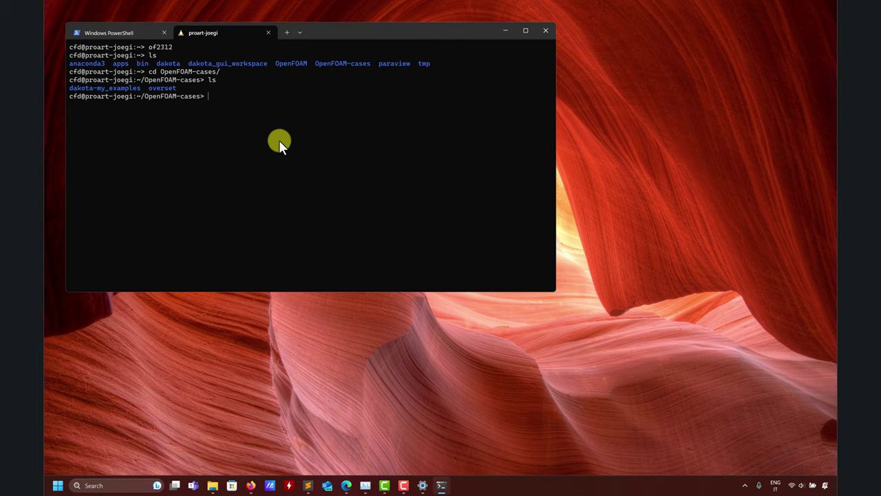
# Step: Change to the overset directory and list its contents
pyautogui.write('cd ive')
pyautogui.press('BackSpace')
pyautogui.press('BackSpace')
pyautogui.press('BackSpace')
pyautogui.write('ove')
pyautogui.press('Tab')
pyautogui.press('Return')
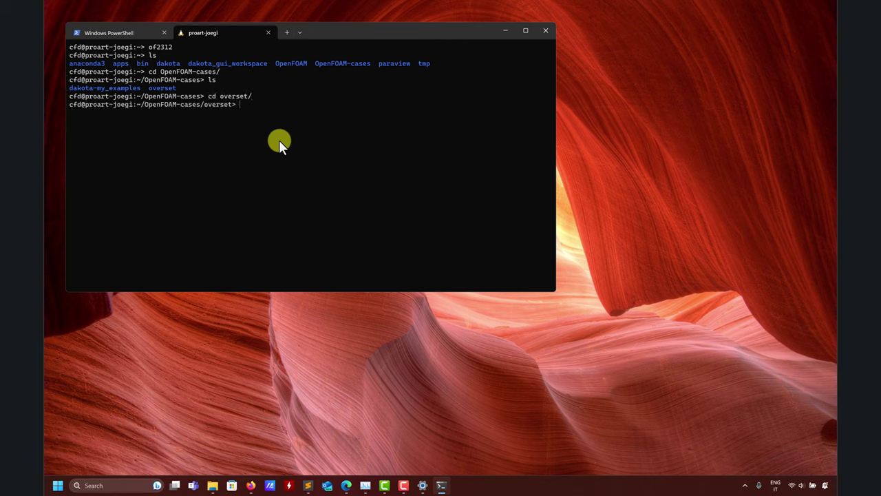
pyautogui.write('ls')
pyautogui.press('Return')
# Step: Change to the overset_case_demo1 directory and list its contents
pyautogui.write('cd ove')
pyautogui.press('Tab')
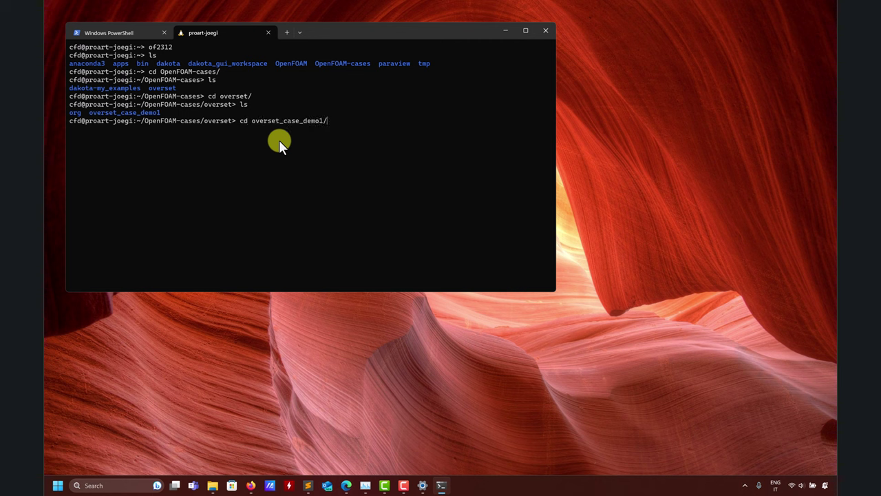
pyautogui.press('Return')
pyautogui.write('ls')
pyautogui.press('Return')
# Step: Change to the overset-2CM directory and list its contents
pyautogui.write('cd ov')
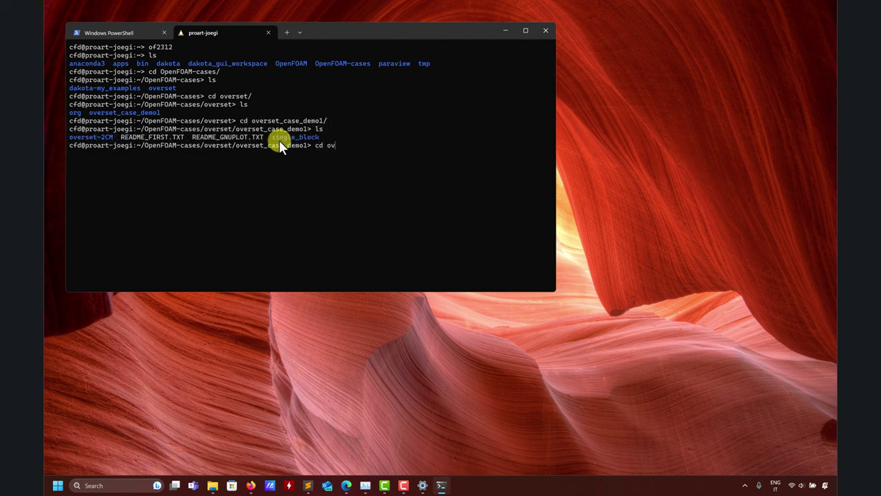
pyautogui.press('Tab')
pyautogui.press('Return')
pyautogui.write('ls')
pyautogui.press('Return')
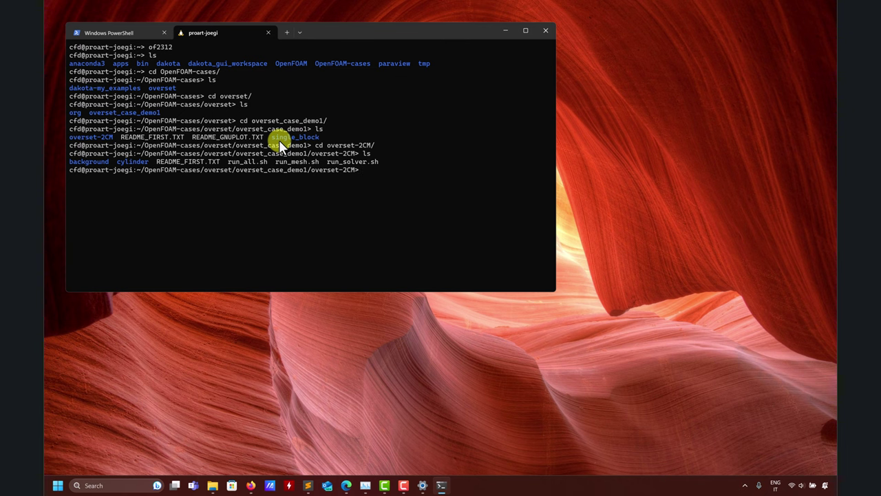
# Step: Run the run_all.sh script with sh and maximize the terminal window
pyautogui.write('sh run_a')
pyautogui.press('Tab')
pyautogui.press('Return')
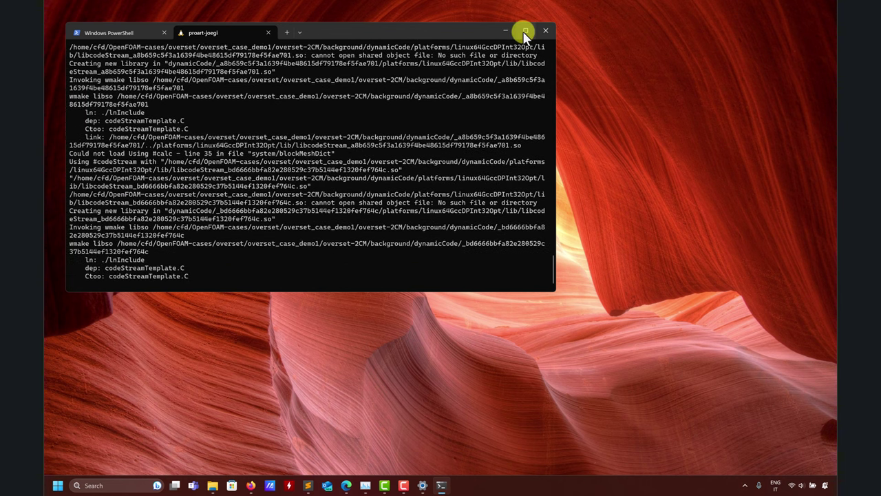
pyautogui.click(525, 31)
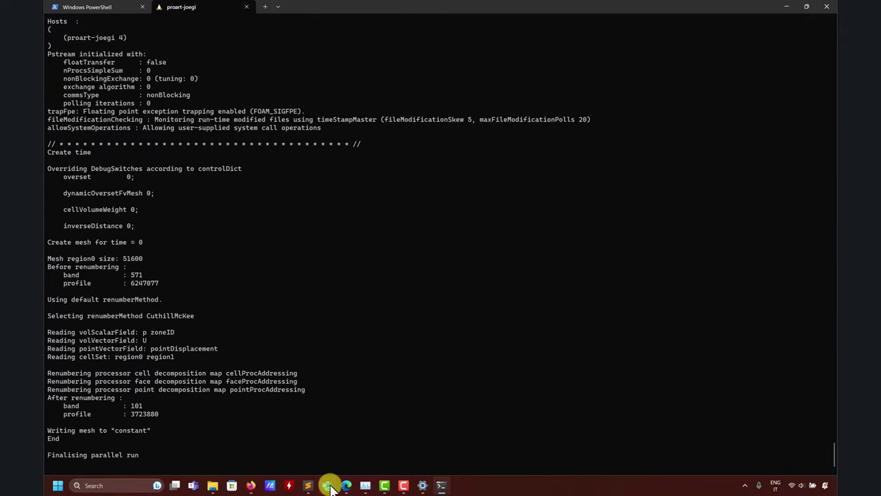
# Step: Examine Task Manager's per-core CPU graphs during the OpenFOAM run, with the terminal minimized and with it restored behind them
pyautogui.click(367, 486)
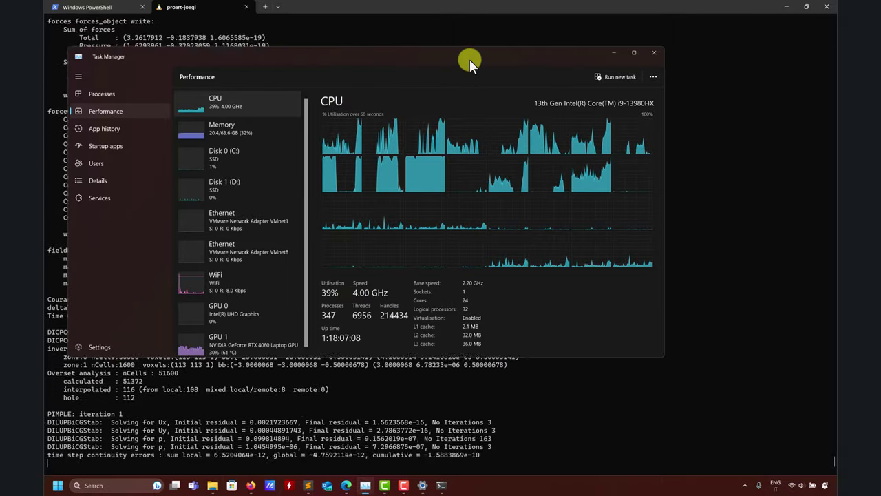
pyautogui.moveTo(469, 59); pyautogui.dragTo(543, 49)
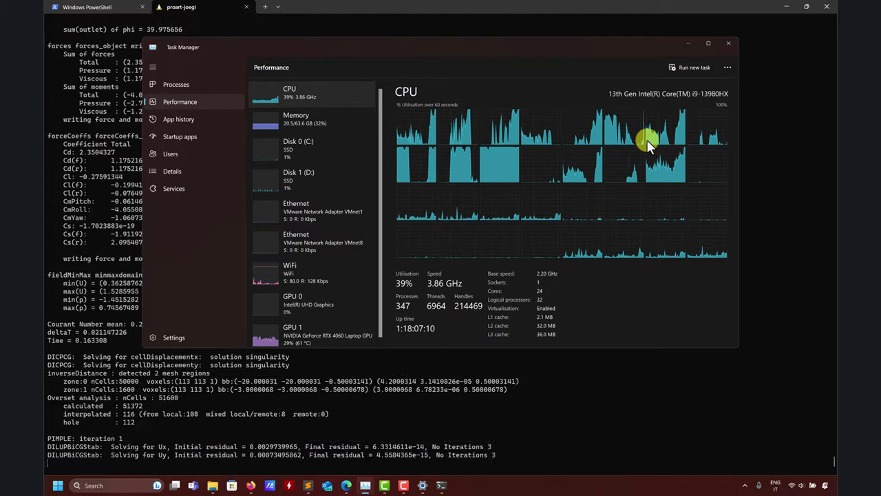
pyautogui.click(787, 12)
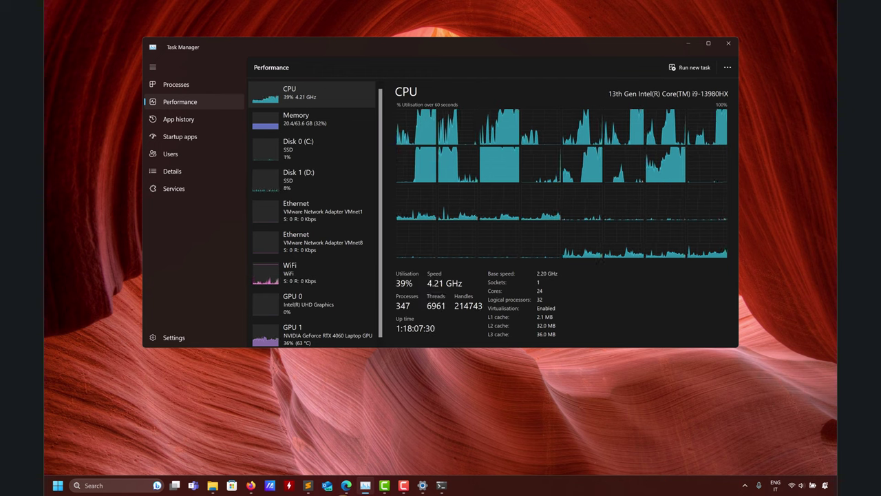
pyautogui.moveTo(405, 486)
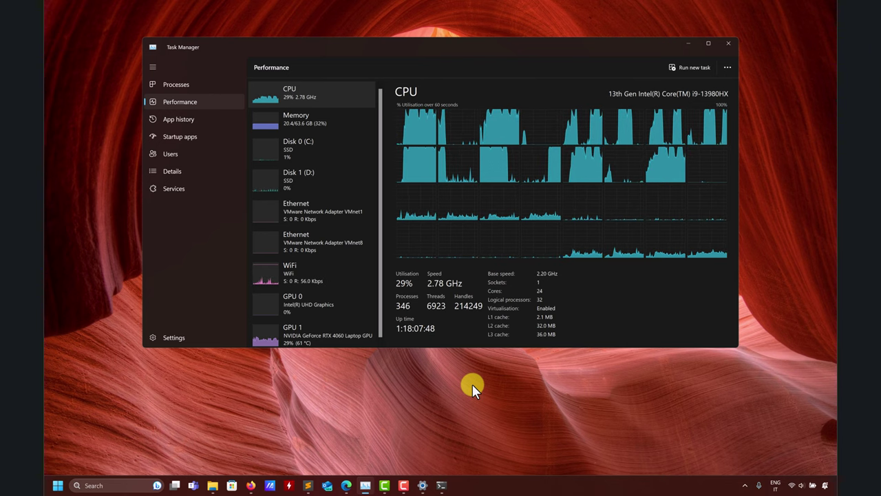
pyautogui.click(442, 485)
pyautogui.click(360, 483)
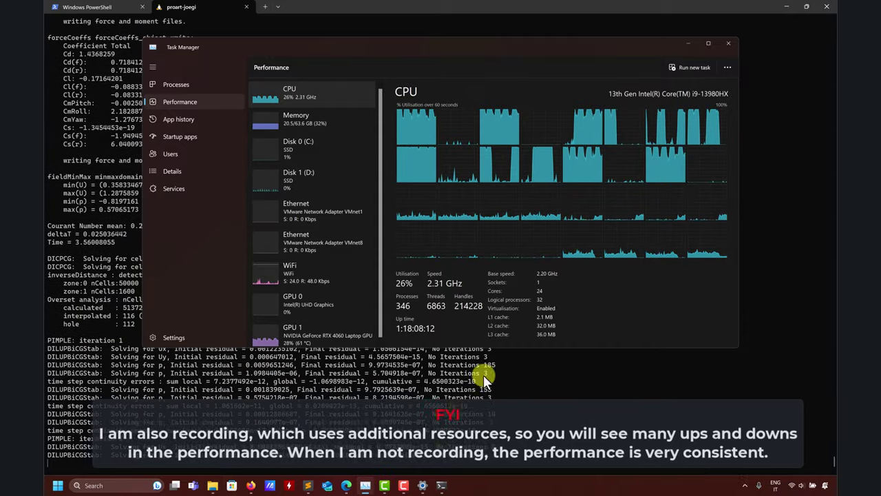
# Step: Set the Windows power mode to Balanced and minimize Settings
pyautogui.click(424, 486)
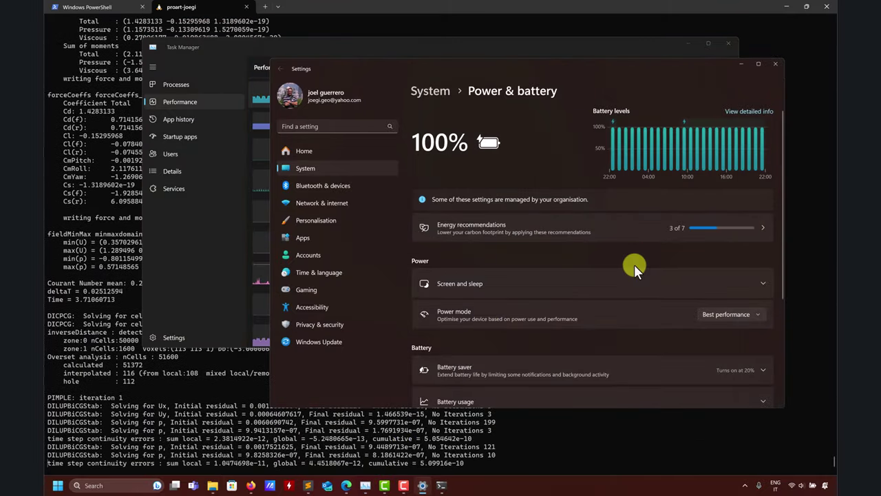
pyautogui.click(745, 313)
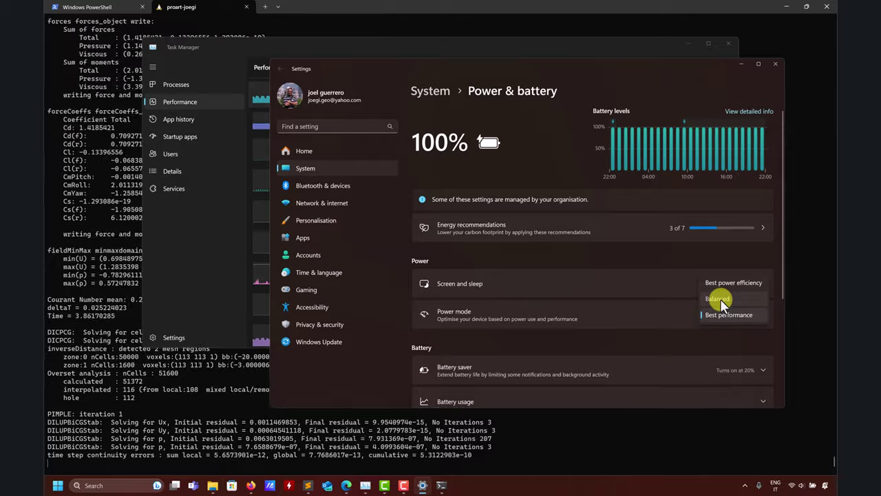
pyautogui.click(723, 300)
pyautogui.click(742, 63)
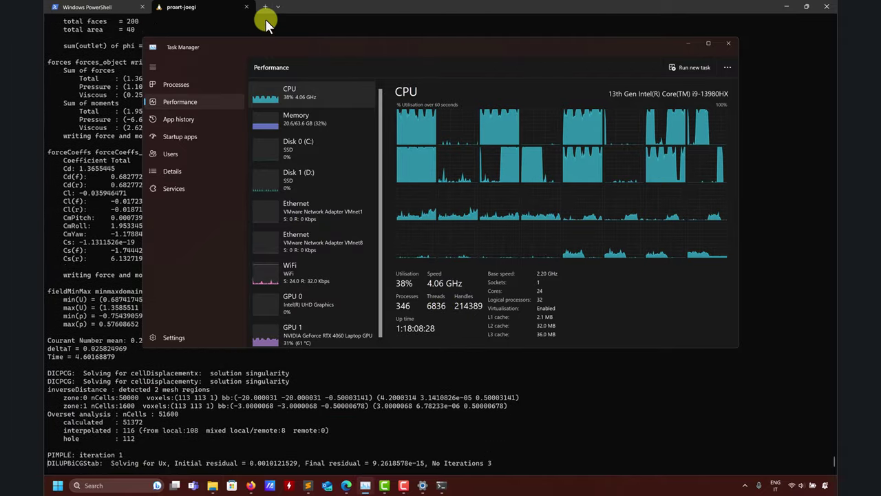
# Step: End the OpenFOAM run by closing its terminal tab, leaving the PowerShell tab open
pyautogui.click(87, 309)
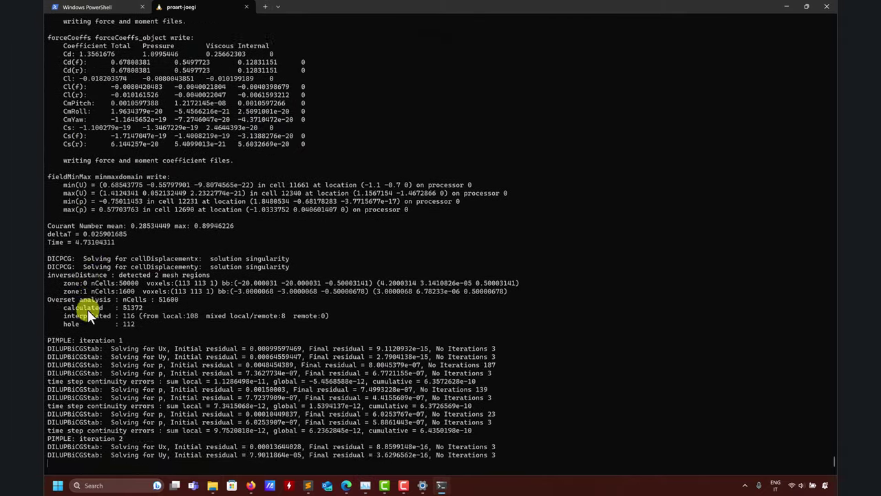
pyautogui.click(246, 7)
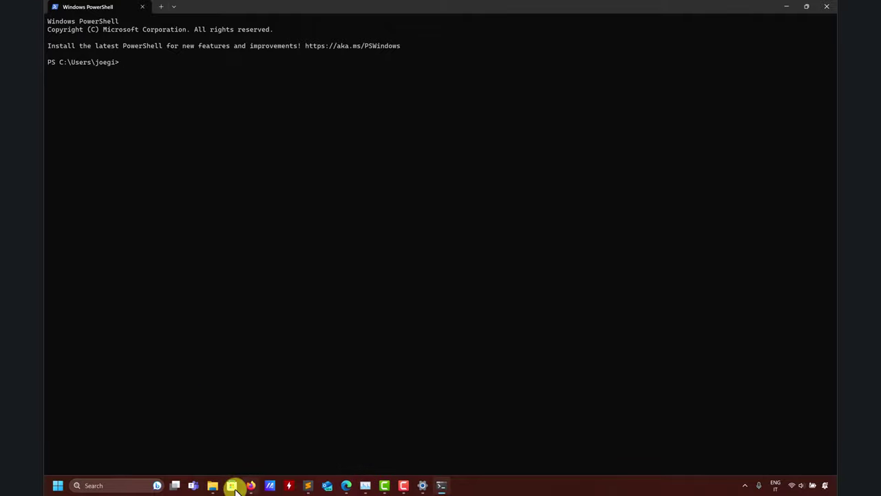
# Step: Bring up the Fluid Dynamics folder and open the context options of the Fluent 2023 R2 shortcut
pyautogui.moveTo(213, 484)
pyautogui.click(360, 442)
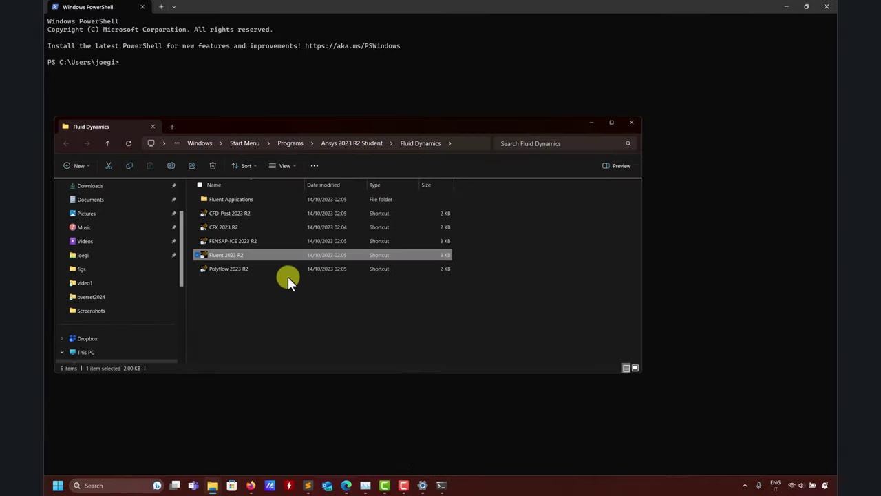
pyautogui.rightClick(222, 254)
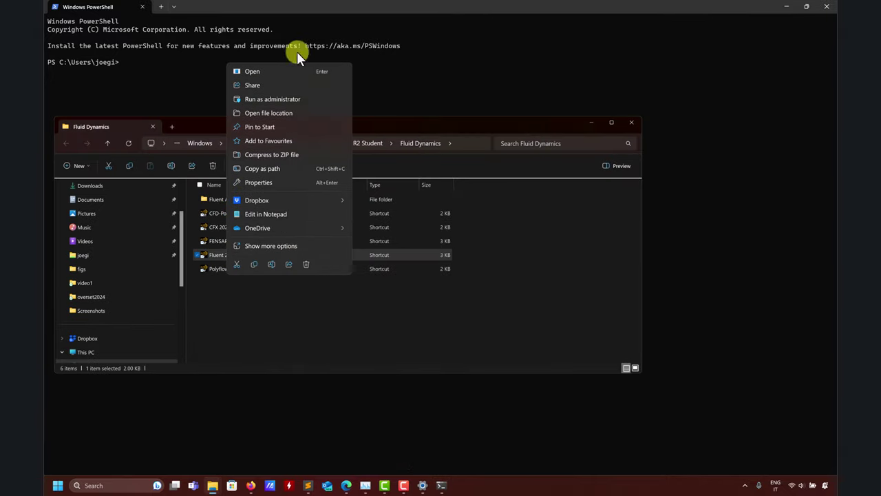